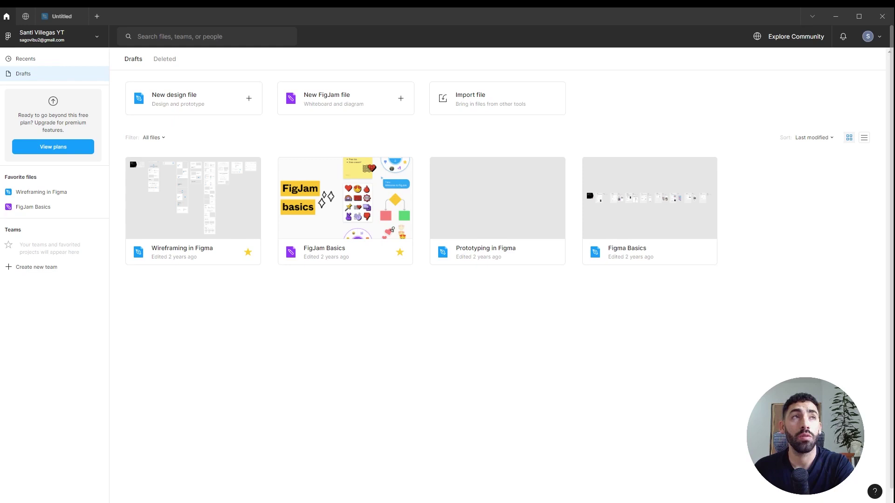
# Step: Open the account switcher from the team name header on the Drafts home
pyautogui.click(85, 42)
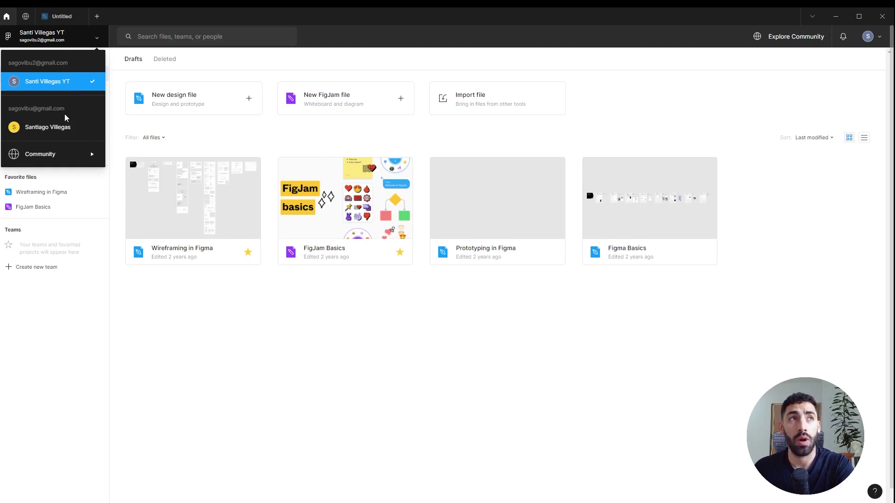
# Step: Go to Explore Community from the account menu's Community entry
pyautogui.moveTo(65, 164)
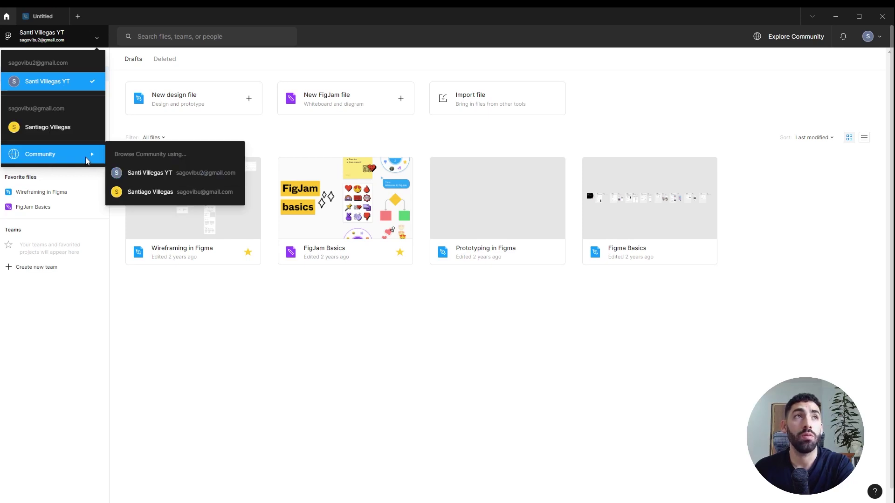
pyautogui.click(793, 38)
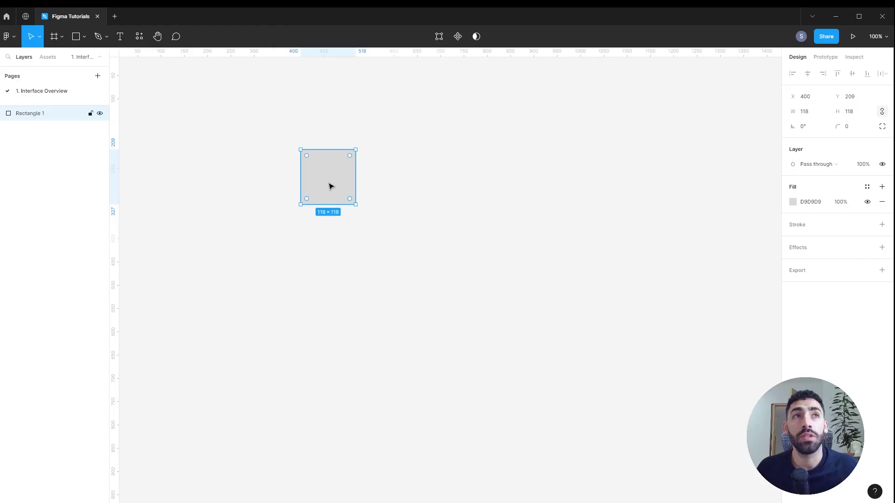
# Step: Move the grey rectangle back and forth, then box-select it
pyautogui.moveTo(330, 186); pyautogui.dragTo(379, 170)
pyautogui.click(447, 151)
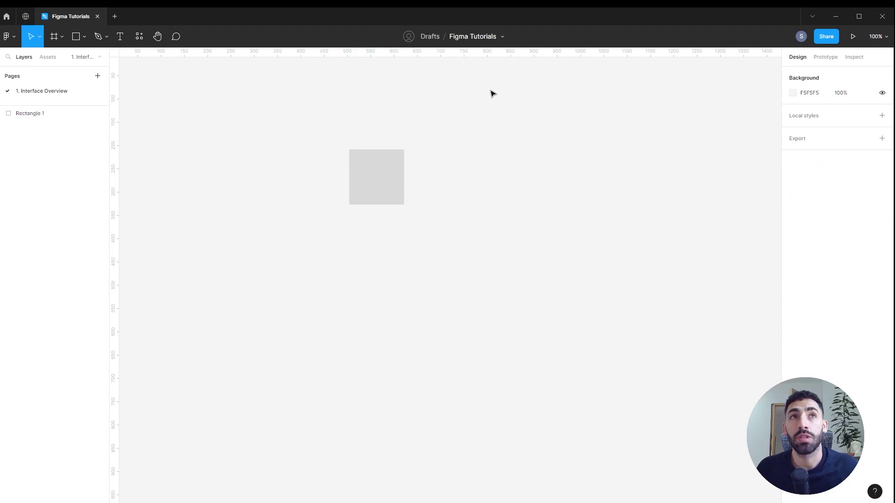
pyautogui.moveTo(524, 73); pyautogui.dragTo(232, 314)
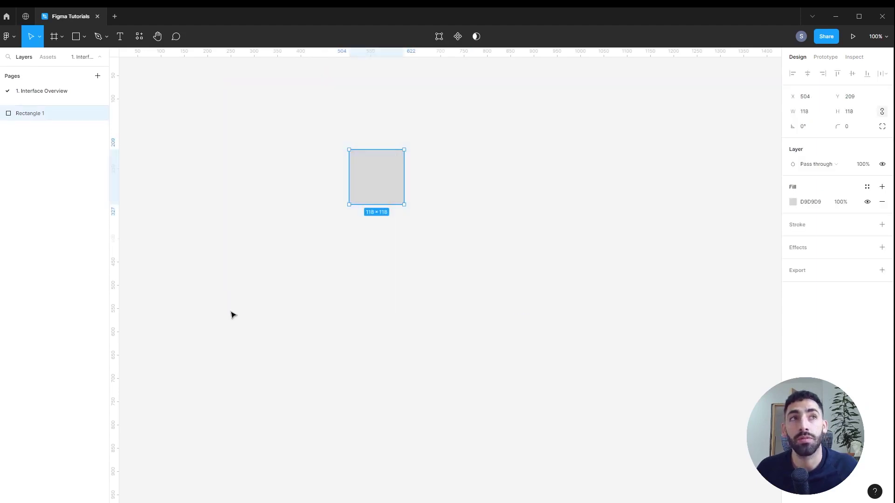
pyautogui.click(251, 289)
pyautogui.moveTo(255, 285); pyautogui.dragTo(517, 103)
# Step: Scale the rectangle by 2 with the Scale tool, then undo it
pyautogui.click(39, 37)
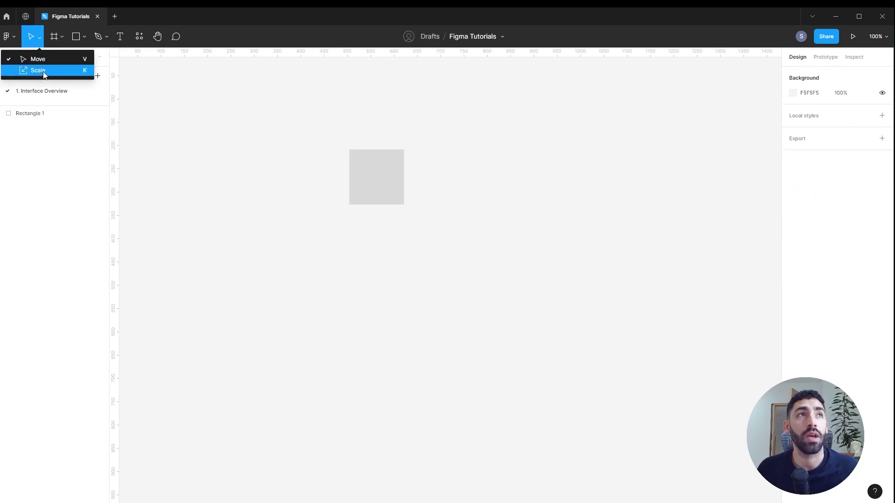
pyautogui.click(43, 73)
pyautogui.click(813, 168)
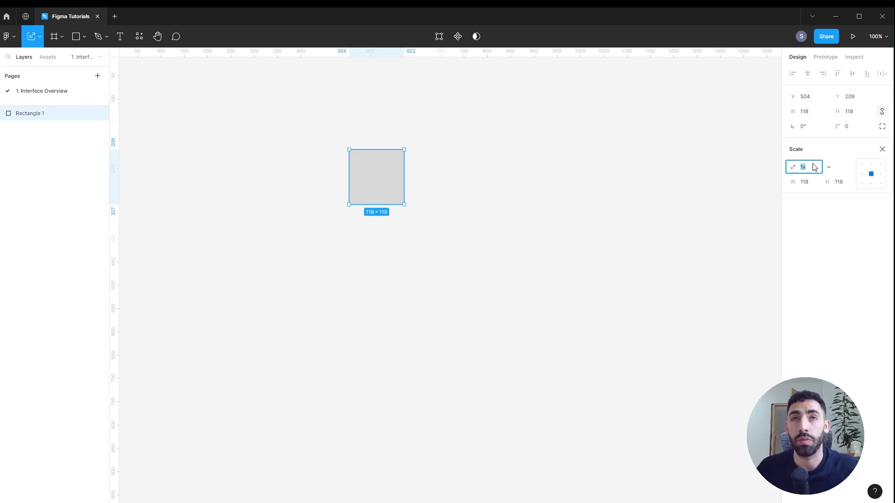
pyautogui.write('2')
pyautogui.press('Return')
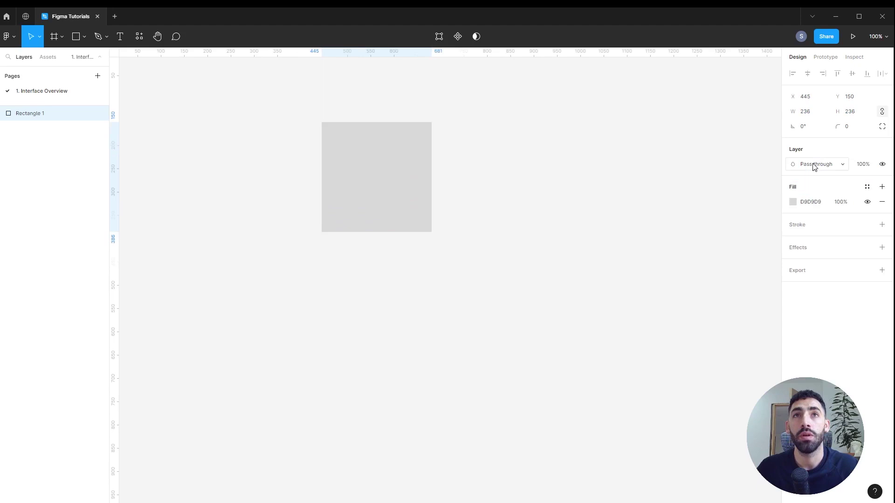
pyautogui.hotkey('ctrl', 'z')
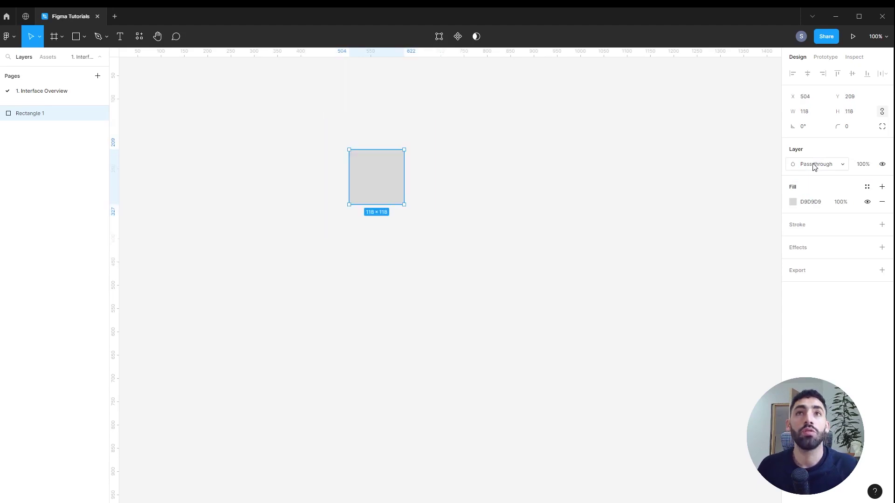
# Step: Scale the rectangle by 2 anchored at its top-left corner, then deselect it
pyautogui.click(39, 37)
pyautogui.click(50, 70)
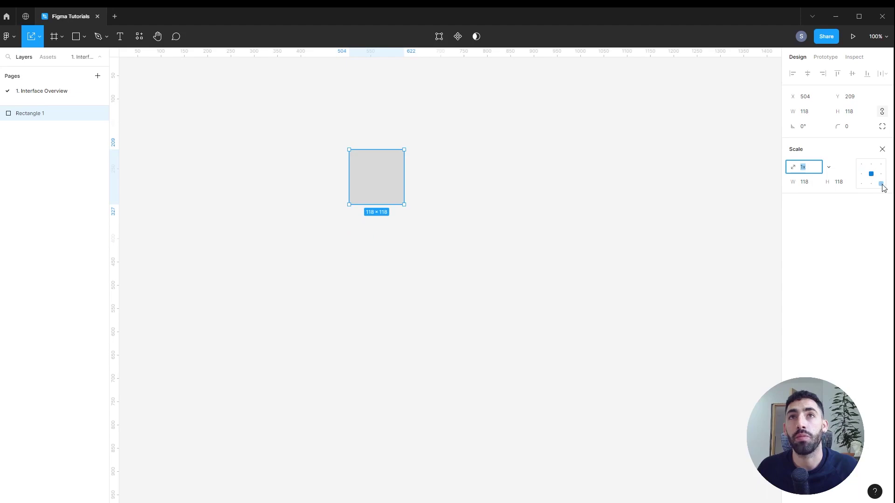
pyautogui.click(862, 164)
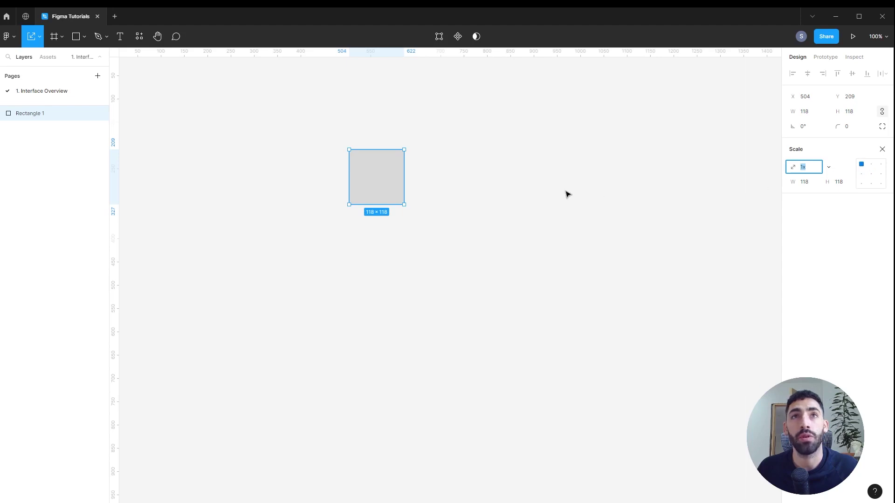
pyautogui.write('2')
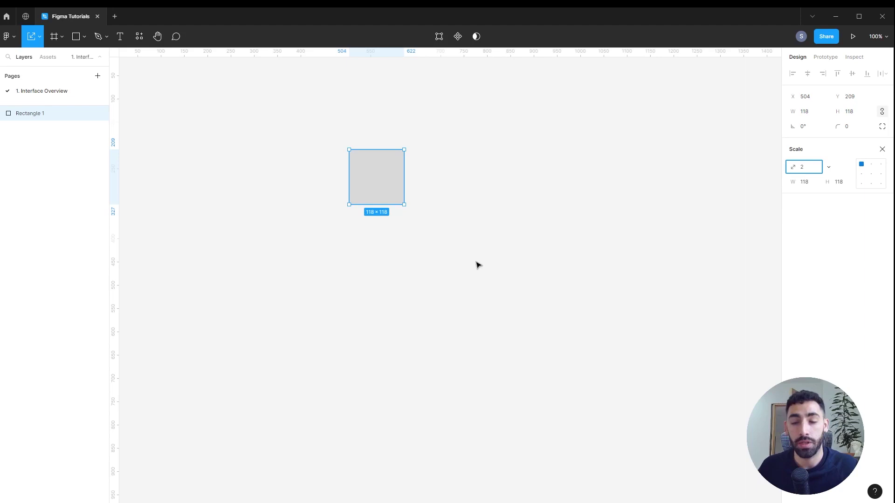
pyautogui.press('Return')
pyautogui.press('Escape')
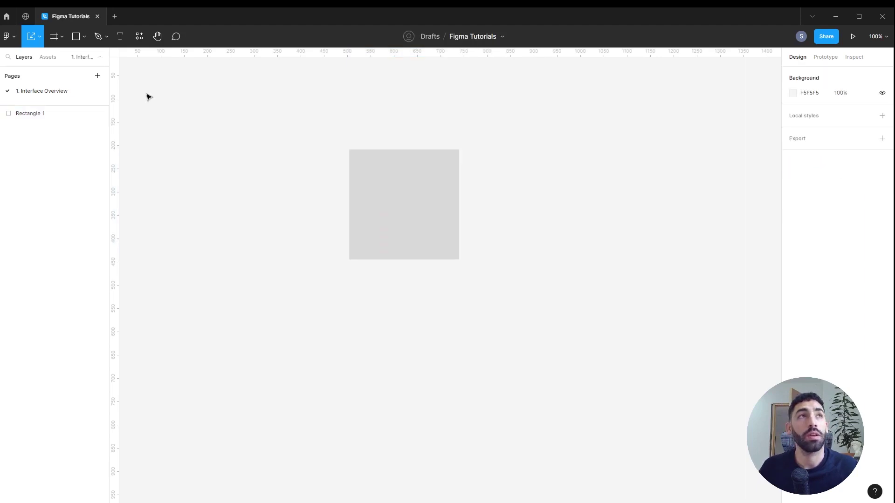
# Step: Add a 1440×1024 Desktop preset frame
pyautogui.click(58, 36)
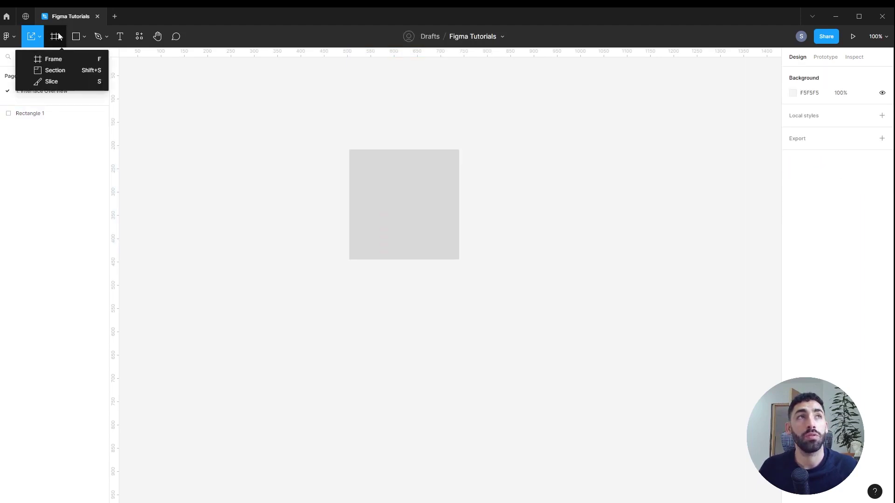
pyautogui.click(55, 60)
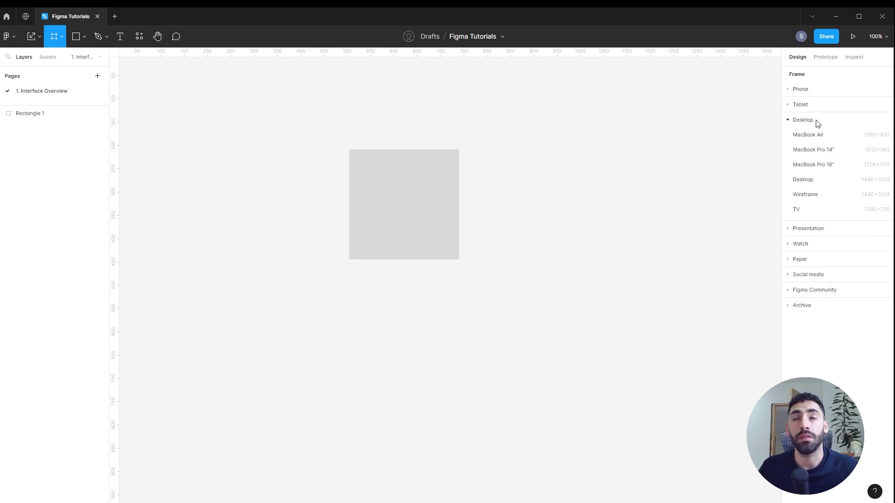
pyautogui.click(811, 181)
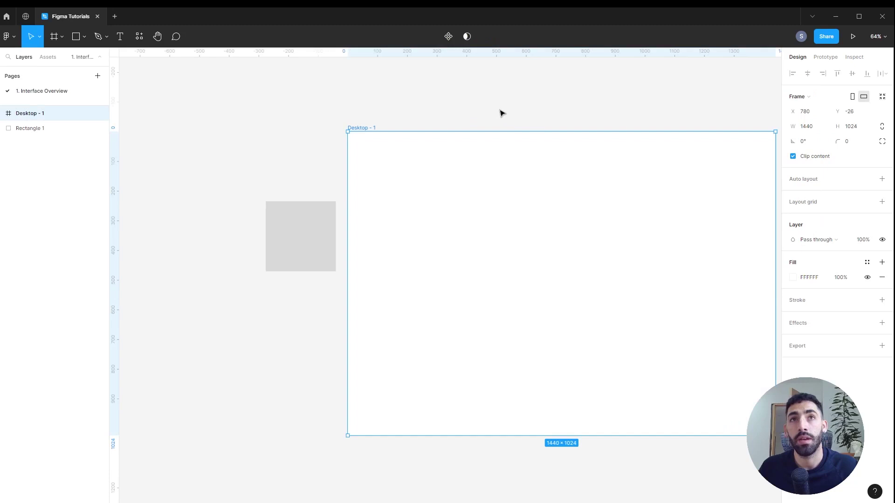
# Step: Draw a 512×803 Frame 1 to the right of Desktop - 1
pyautogui.moveTo(499, 112); pyautogui.dragTo(430, 104)
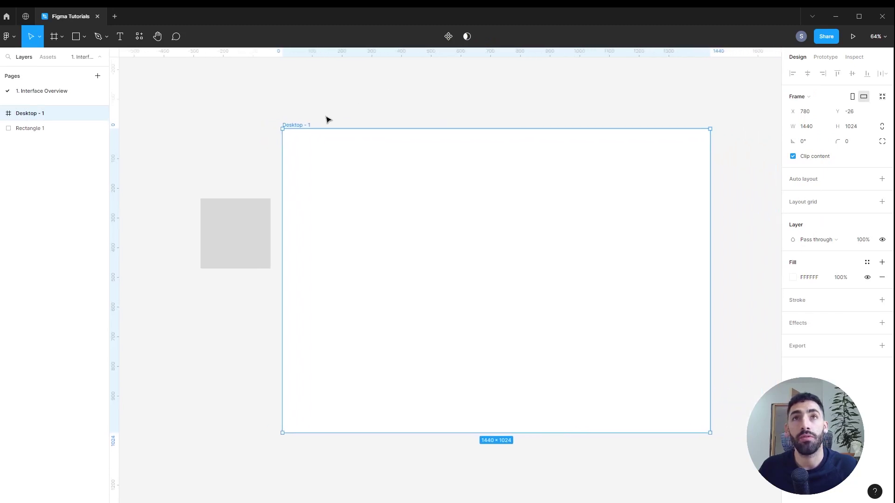
pyautogui.hscroll(5, 326, 117)
pyautogui.press('f')
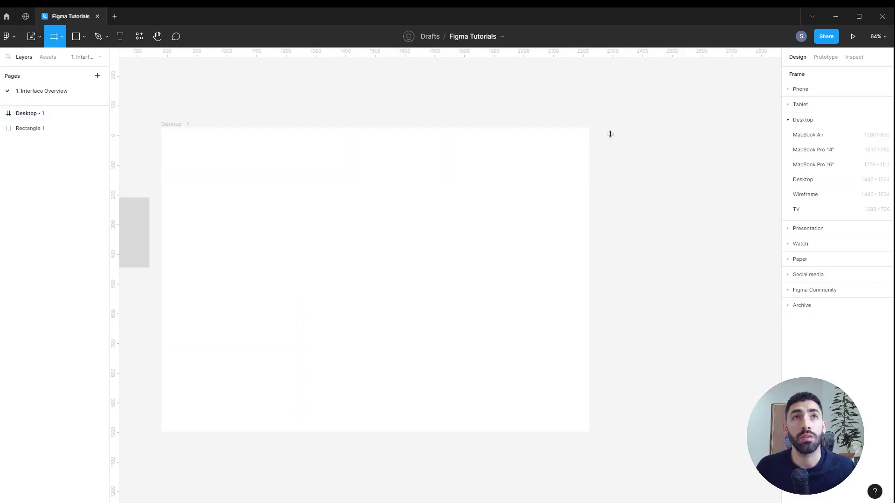
pyautogui.moveTo(595, 124); pyautogui.dragTo(656, 218)
pyautogui.moveTo(677, 250); pyautogui.dragTo(748, 363)
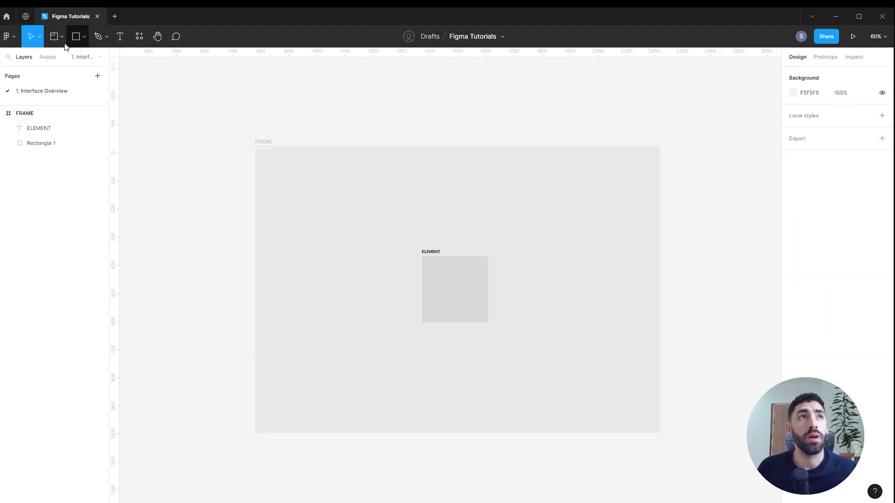
# Step: Draw a section around FRAME and rename Section 1 to 'SECTION A'
pyautogui.click(62, 37)
pyautogui.click(61, 70)
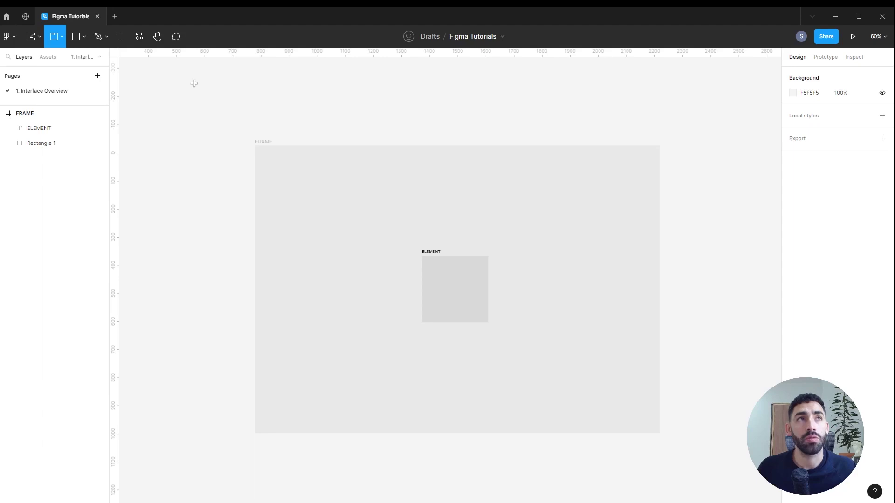
pyautogui.moveTo(185, 88); pyautogui.dragTo(750, 489)
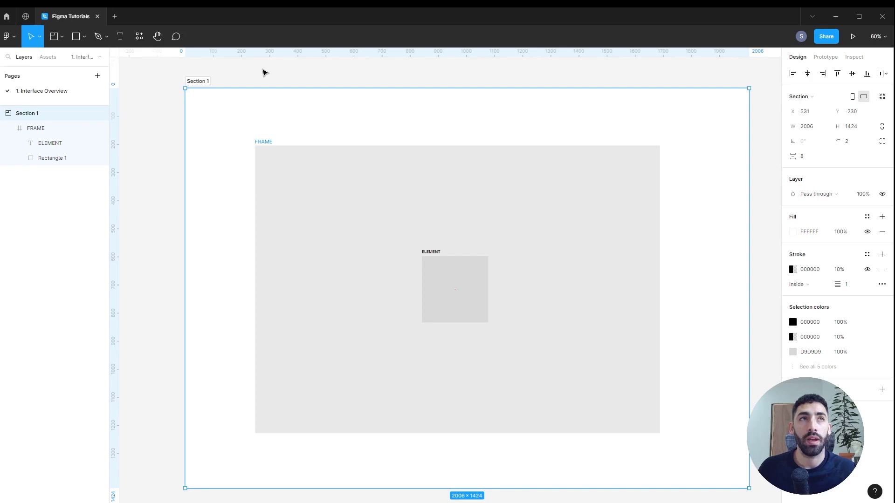
pyautogui.doubleClick(197, 82)
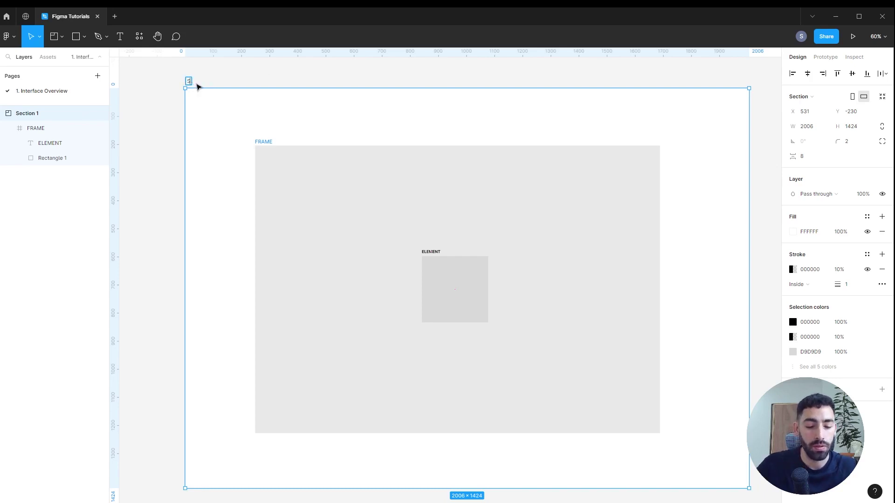
pyautogui.write('SECTION A')
pyautogui.press('Escape')
pyautogui.press('s')
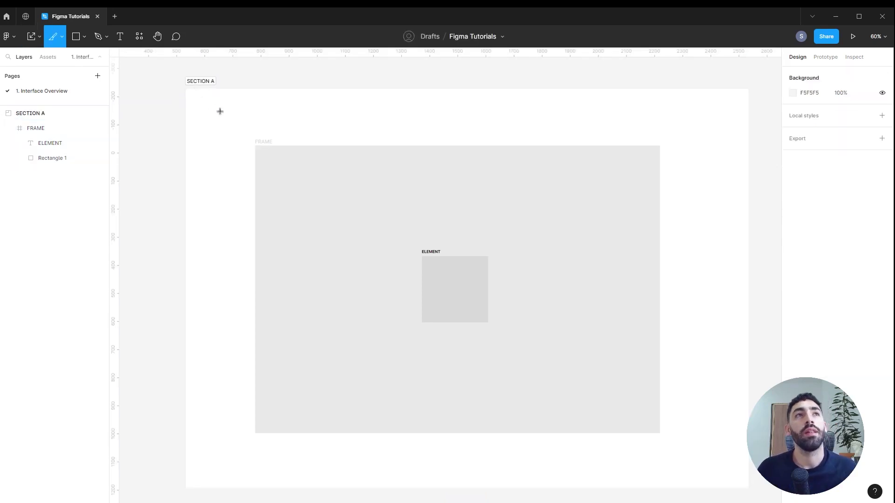
# Step: Draw a 1767×1269 Slice 1 over SECTION A and add a 1x PNG export
pyautogui.moveTo(226, 113); pyautogui.dragTo(723, 470)
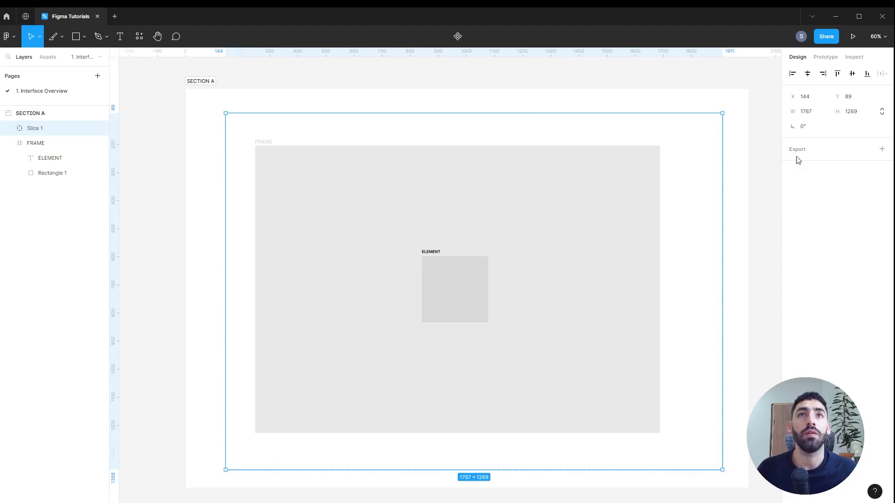
pyautogui.click(882, 149)
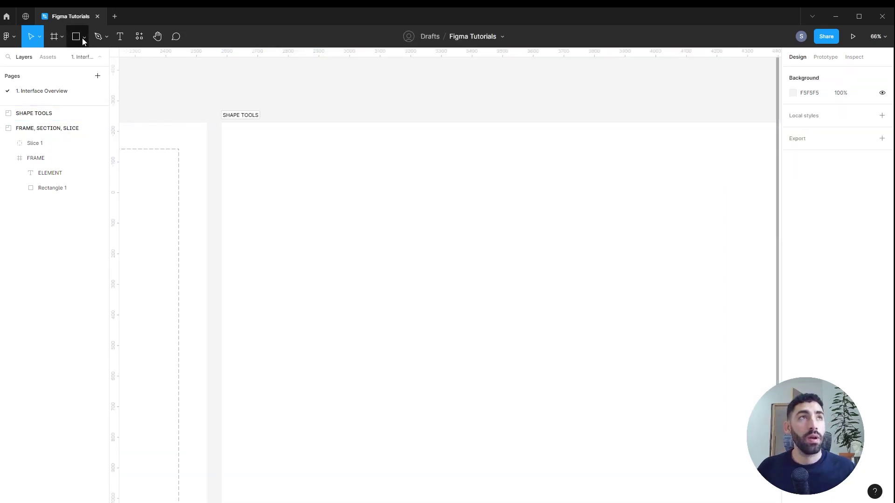
# Step: Draw a 246×246 rectangle in SHAPE TOOLS and round its corners to radius 32
pyautogui.click(82, 37)
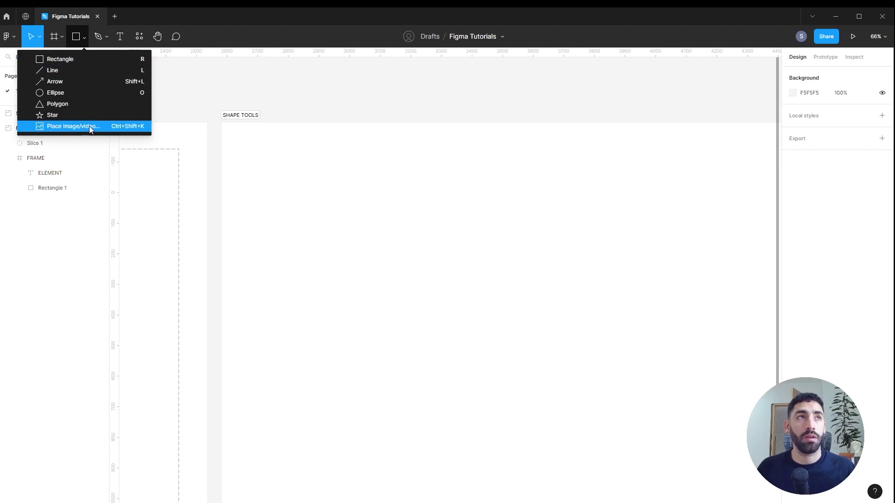
pyautogui.click(67, 59)
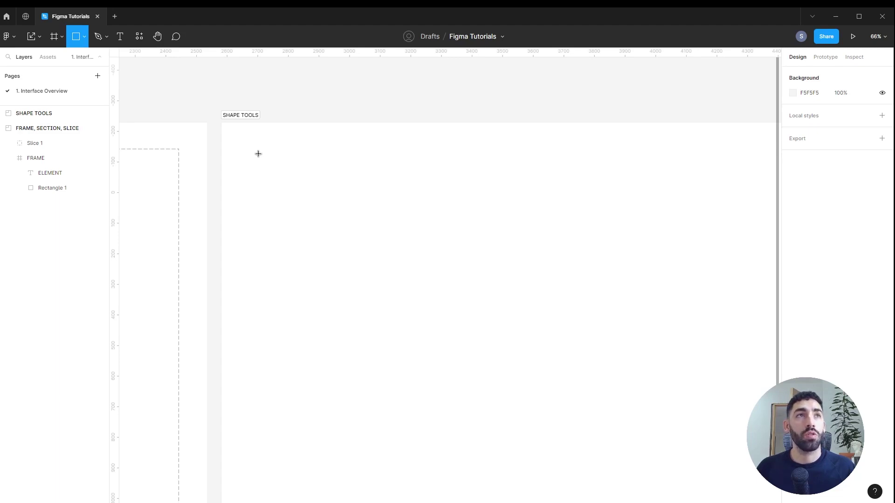
pyautogui.moveTo(252, 149); pyautogui.dragTo(326, 208)
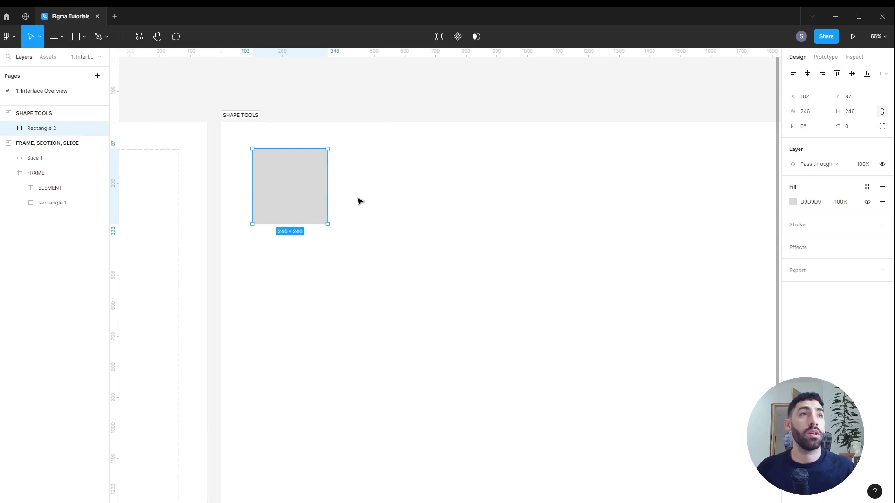
pyautogui.moveTo(309, 181)
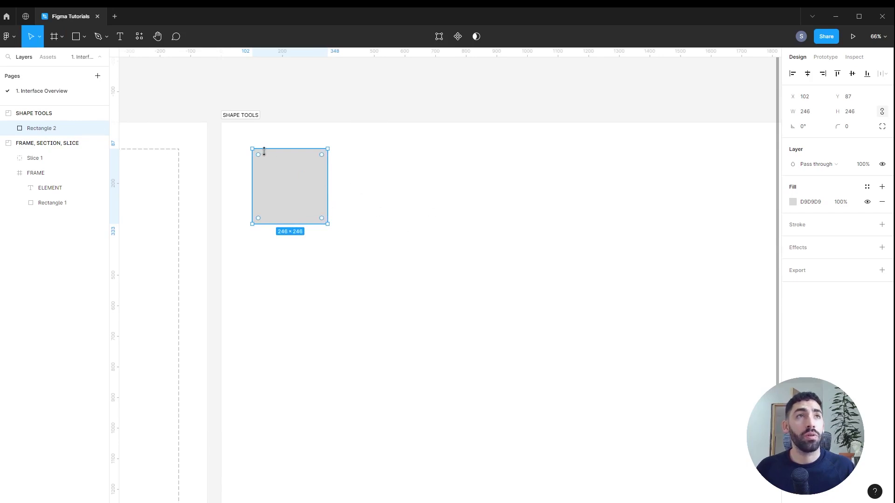
pyautogui.moveTo(260, 156); pyautogui.dragTo(266, 162)
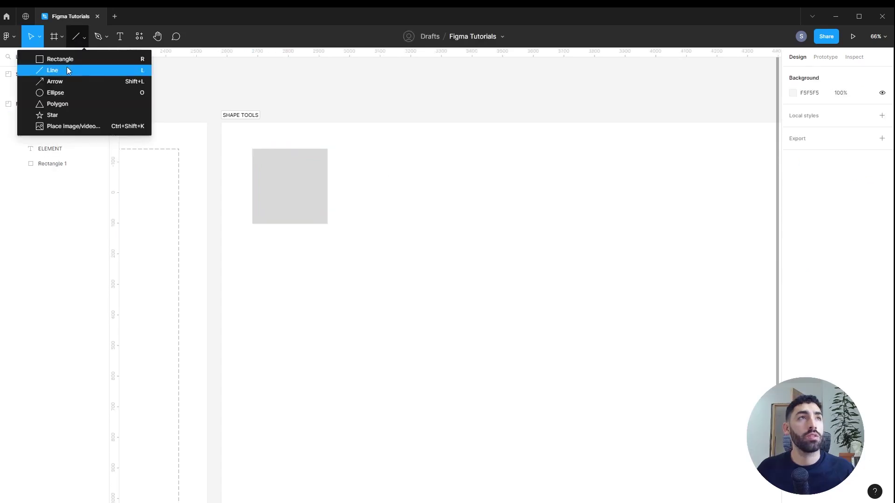
# Step: Draw a line with stroke weight 3, colour A3A3A3, arrowhead start and circle end
pyautogui.click(66, 67)
pyautogui.moveTo(371, 190); pyautogui.dragTo(482, 192)
pyautogui.click(847, 240)
pyautogui.write('3')
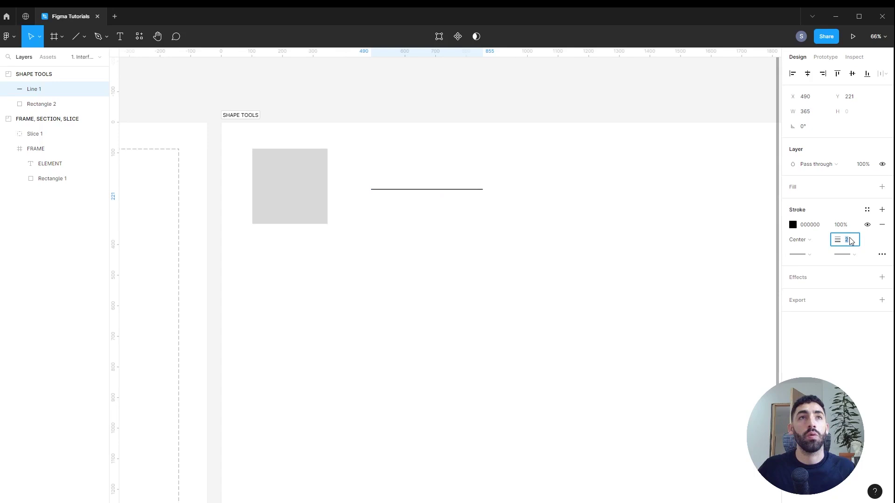
pyautogui.press('Return')
pyautogui.click(793, 224)
pyautogui.click(670, 276)
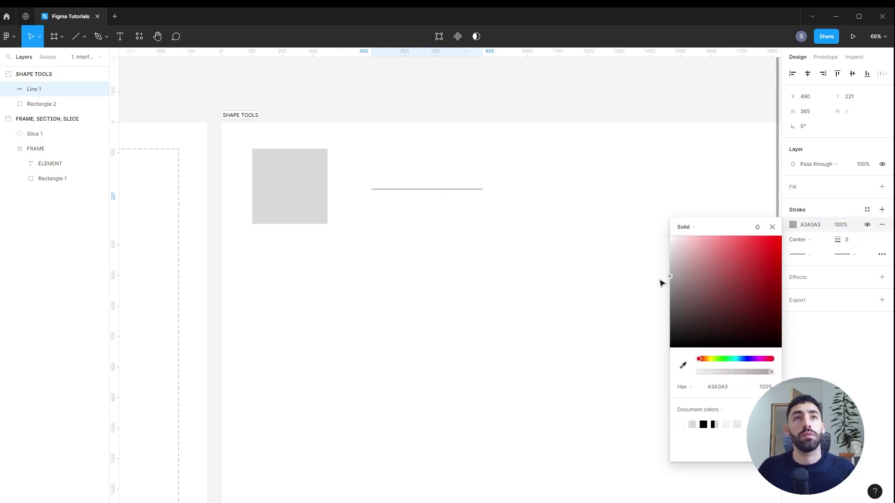
pyautogui.click(801, 240)
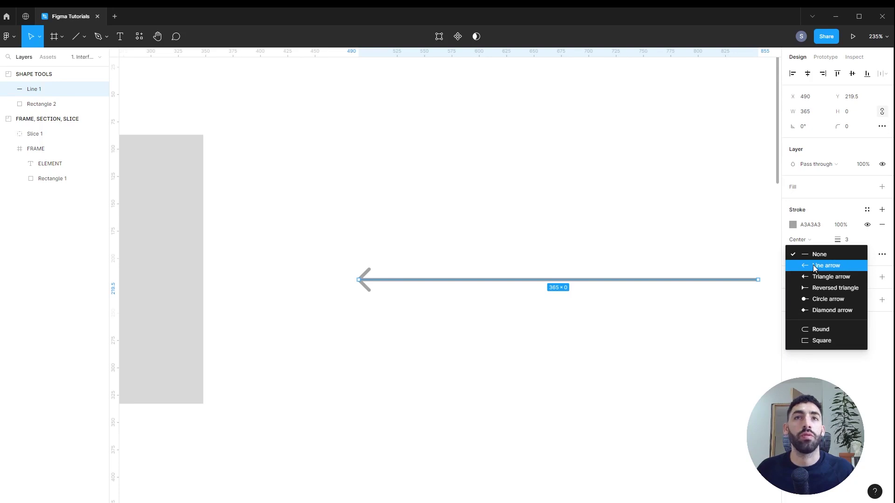
pyautogui.click(815, 266)
pyautogui.click(858, 255)
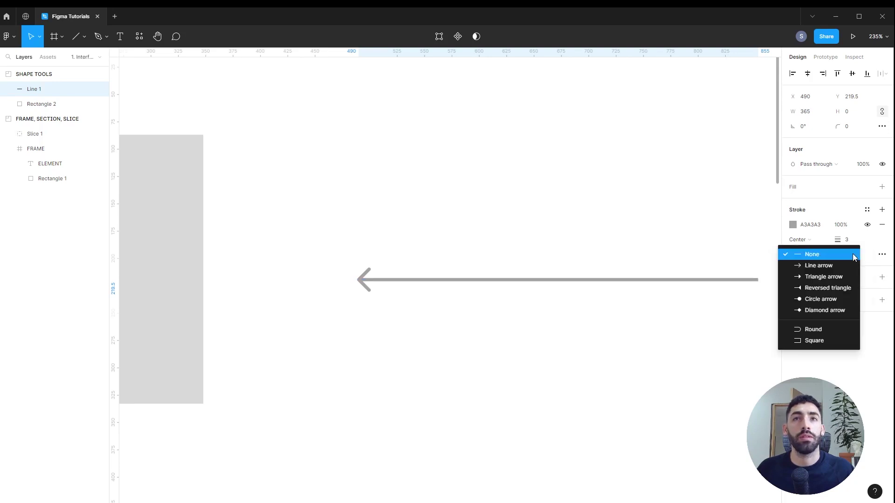
pyautogui.click(835, 297)
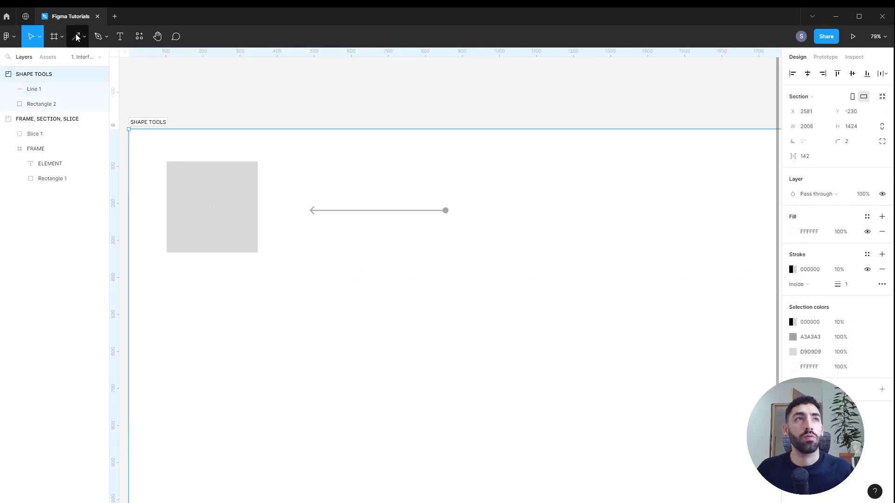
# Step: Draw a black 370-wide arrow beneath the grey line
pyautogui.click(77, 36)
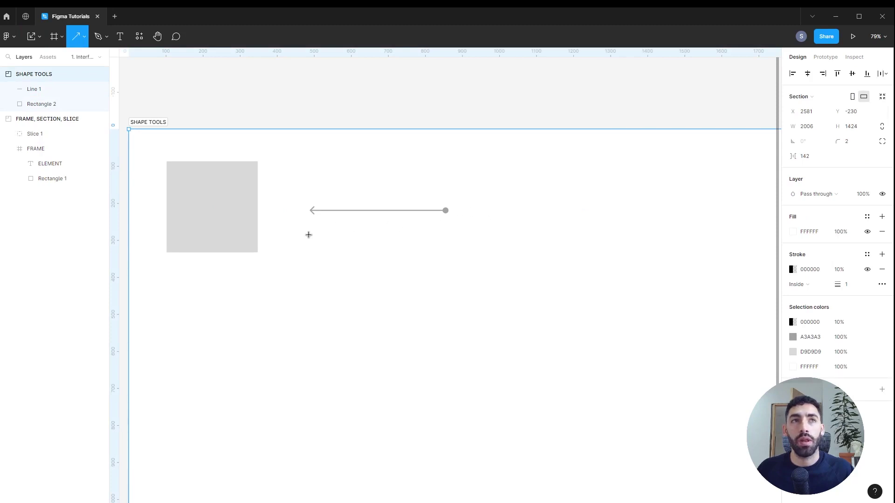
pyautogui.moveTo(309, 234); pyautogui.dragTo(447, 238)
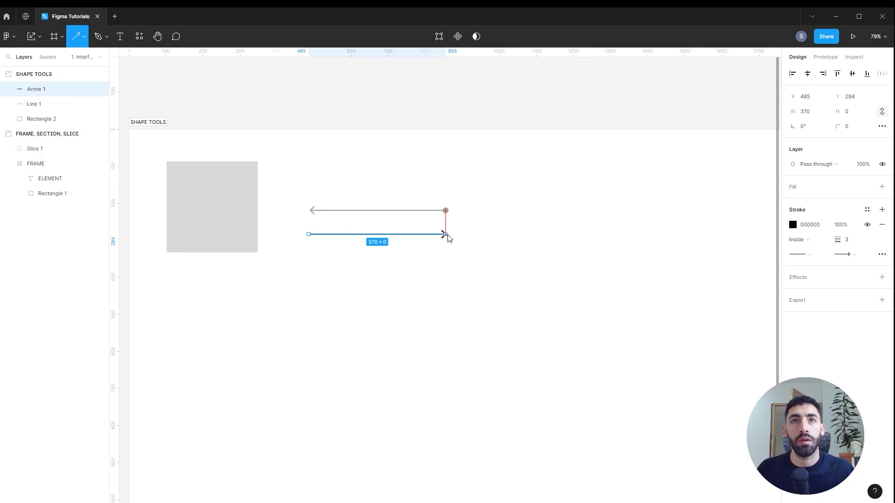
pyautogui.moveTo(448, 238); pyautogui.dragTo(447, 238)
pyautogui.press('Escape')
pyautogui.press('o')
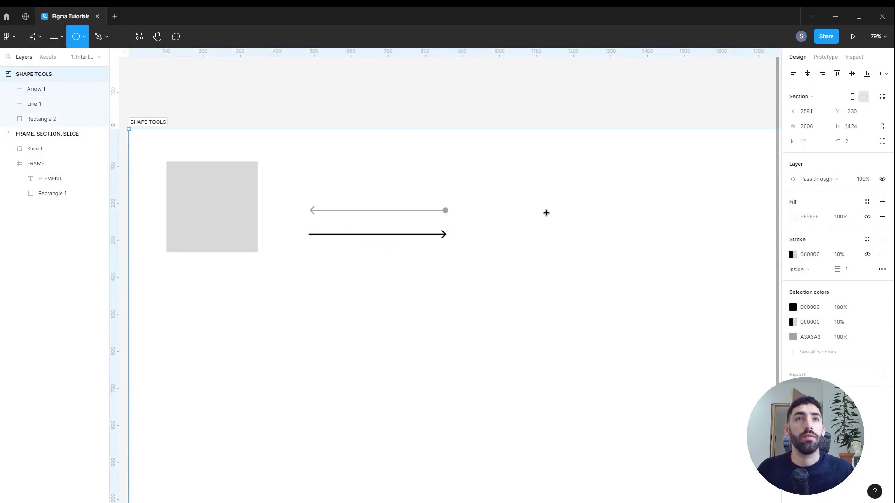
# Step: Draw a 218×218 circle right of the arrows and set its arc sweep to 75%
pyautogui.moveTo(546, 218)
pyautogui.mouseDown()
pyautogui.moveTo(594, 183)
pyautogui.moveTo(581, 208)
pyautogui.moveTo(567, 187)
pyautogui.moveTo(548, 186)
pyautogui.mouseUp()
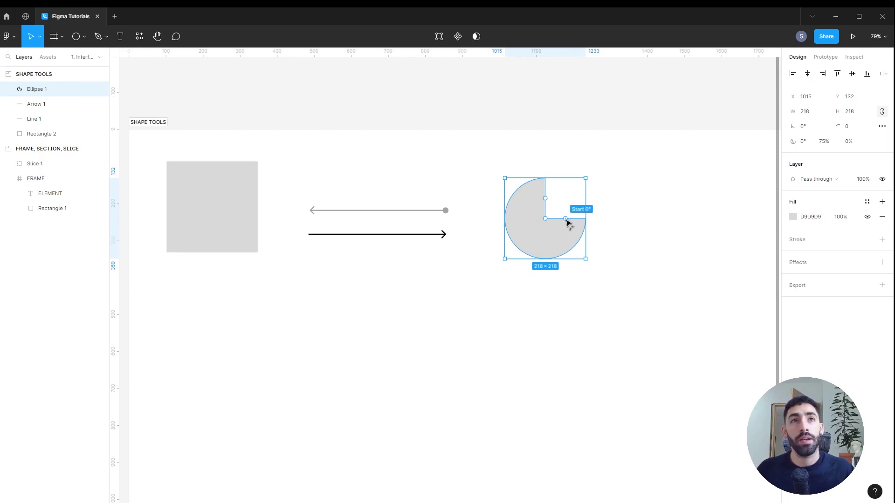
pyautogui.moveTo(567, 222)
pyautogui.mouseDown()
pyautogui.moveTo(550, 240)
pyautogui.moveTo(557, 232)
pyautogui.mouseUp()
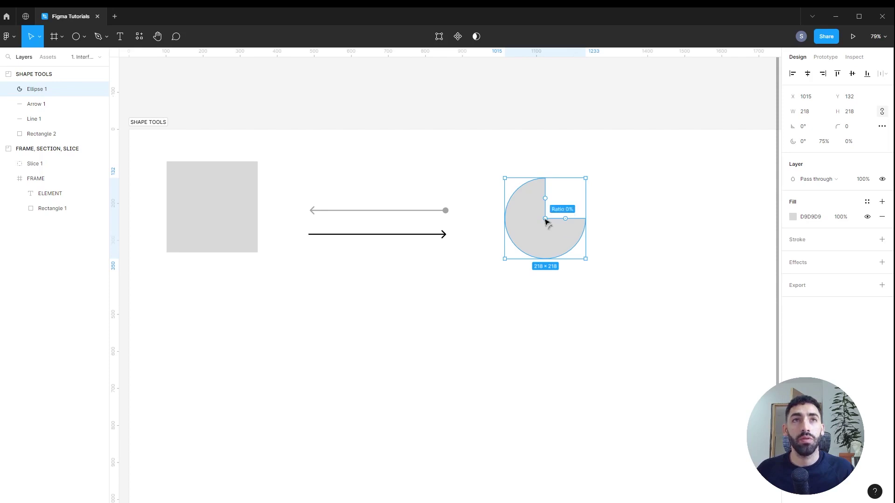
# Step: Hollow the pie into a ring and draw a 185×185 triangle to its right
pyautogui.moveTo(547, 221); pyautogui.dragTo(536, 234)
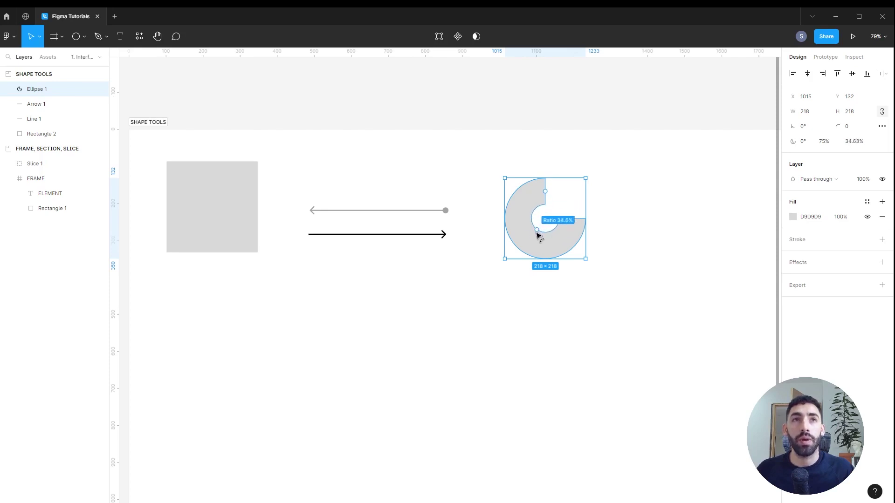
pyautogui.click(84, 37)
pyautogui.click(58, 104)
pyautogui.hscroll(5, 495, 205)
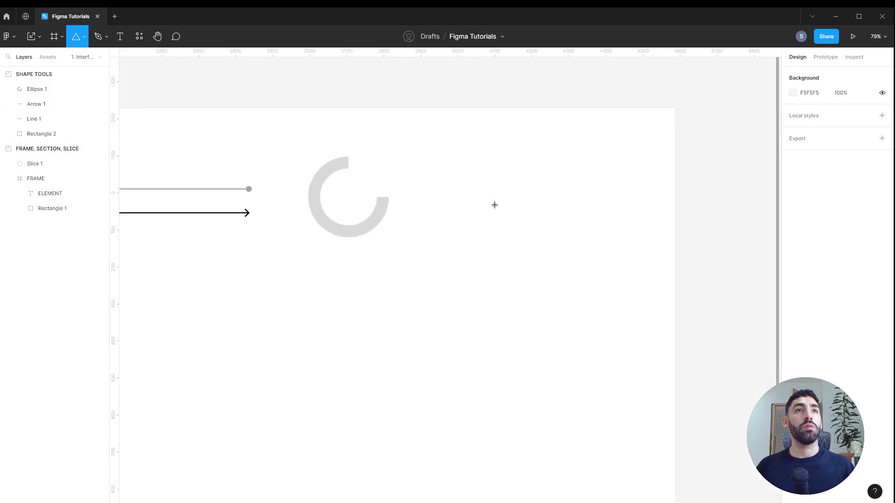
pyautogui.moveTo(462, 225); pyautogui.dragTo(531, 155)
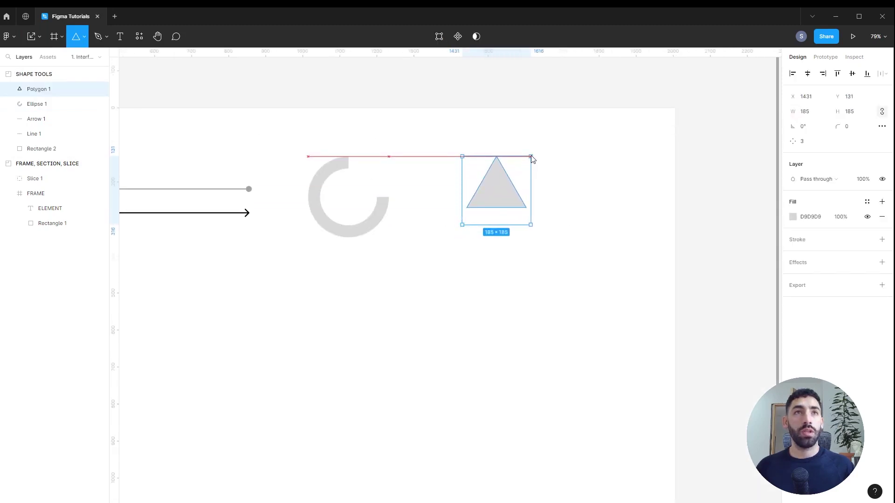
pyautogui.moveTo(531, 155); pyautogui.dragTo(499, 176)
# Step: Undo the triangle's corner rounding and raise the polygon to six sides
pyautogui.hotkey('ctrl', 'z')
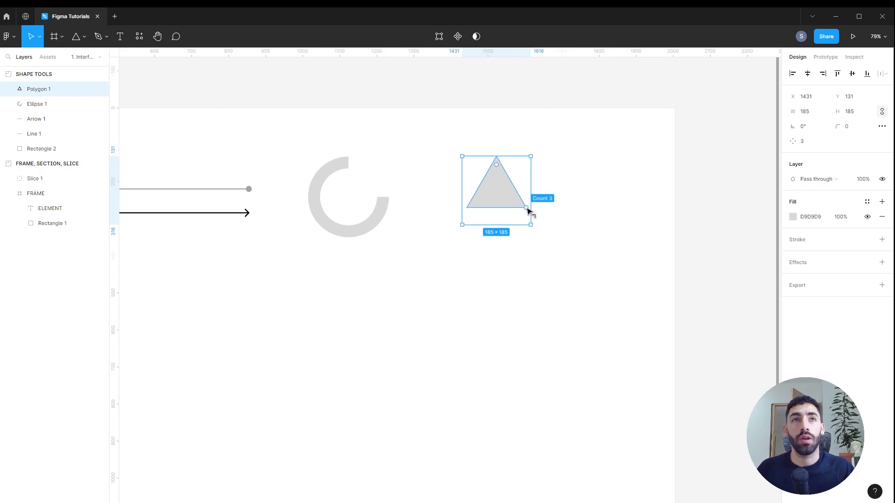
pyautogui.moveTo(528, 209); pyautogui.dragTo(535, 173)
pyautogui.click(84, 37)
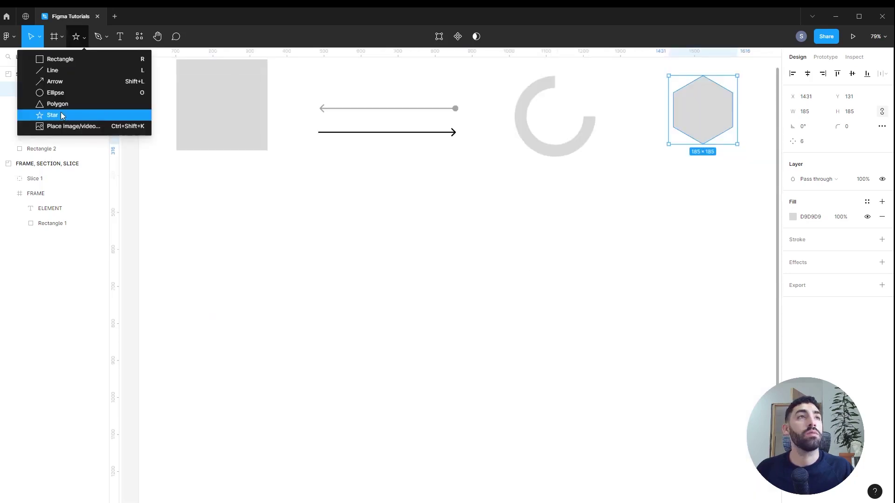
# Step: Draw a six-point Star 1 below the grey square and place the Figma logo image to its right
pyautogui.click(62, 116)
pyautogui.moveTo(190, 294)
pyautogui.mouseDown()
pyautogui.moveTo(214, 280)
pyautogui.moveTo(252, 214)
pyautogui.moveTo(228, 234)
pyautogui.moveTo(247, 237)
pyautogui.moveTo(264, 260)
pyautogui.moveTo(272, 235)
pyautogui.mouseUp()
pyautogui.click(84, 36)
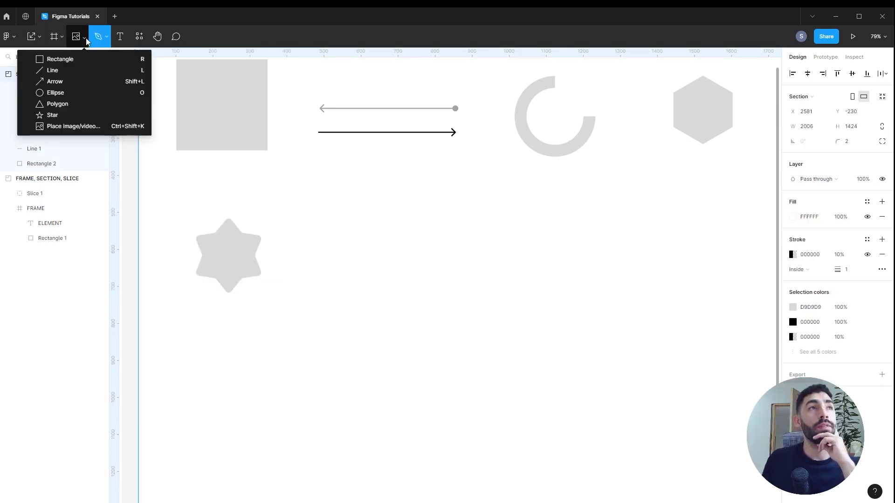
pyautogui.click(97, 129)
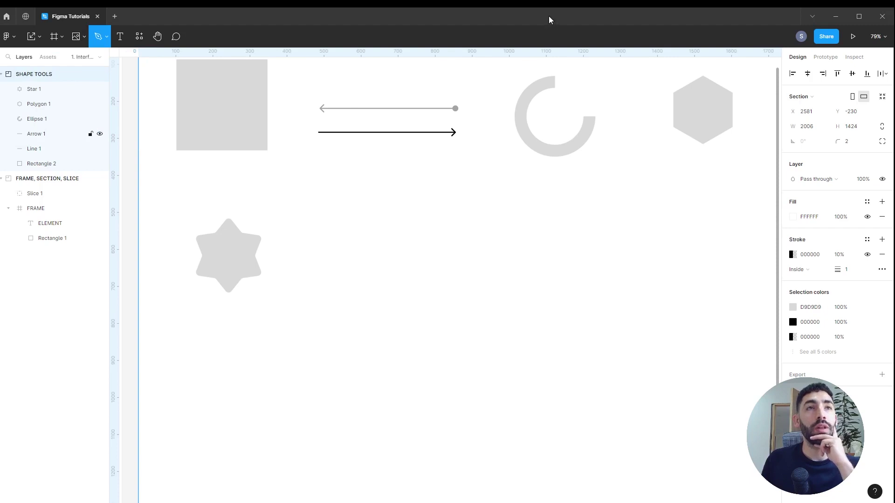
pyautogui.click(569, 286)
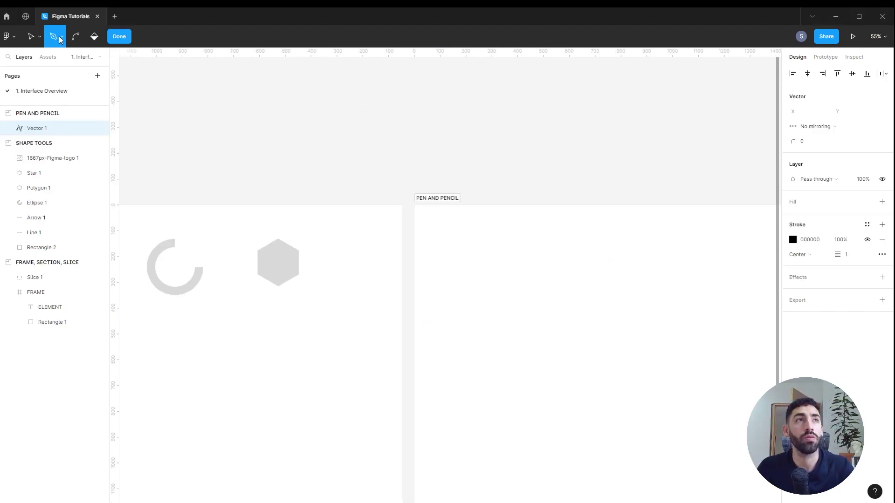
# Step: With the Pen tool, draw a closed triangle near the PEN AND PENCIL section's top-left
pyautogui.click(61, 37)
pyautogui.click(89, 66)
pyautogui.moveTo(538, 231); pyautogui.dragTo(461, 227)
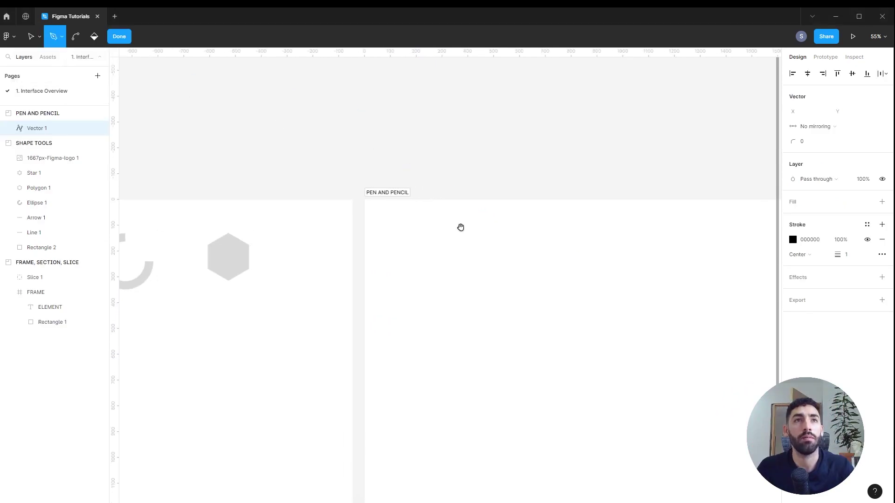
pyautogui.click(400, 228)
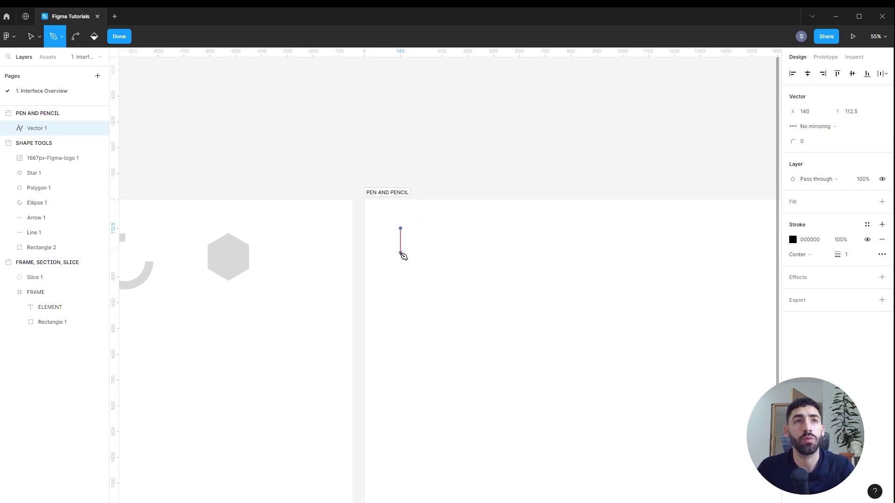
pyautogui.click(387, 267)
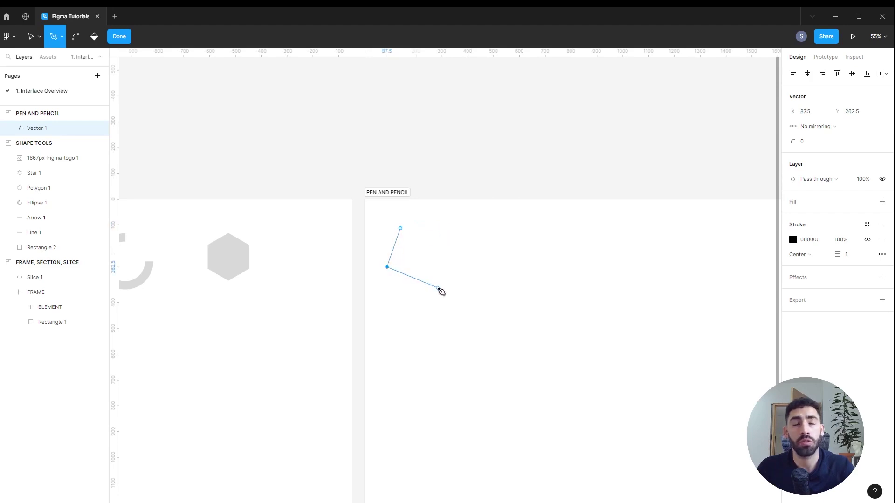
pyautogui.click(438, 304)
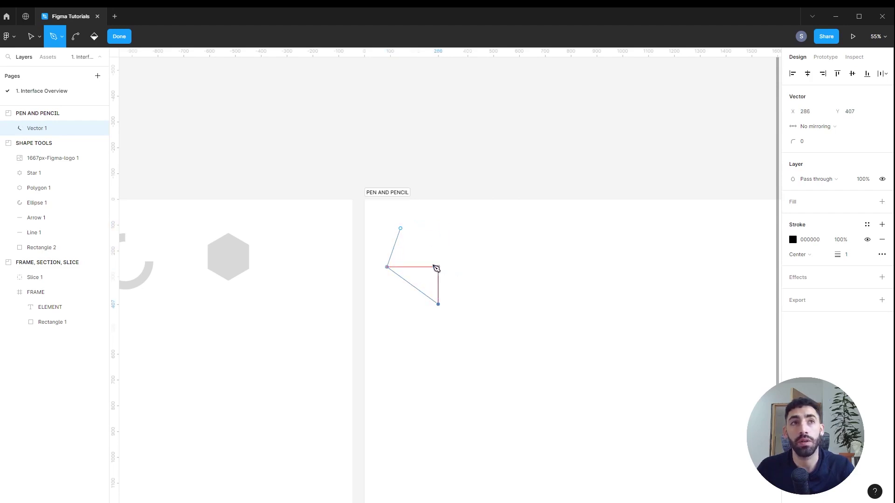
pyautogui.click(401, 228)
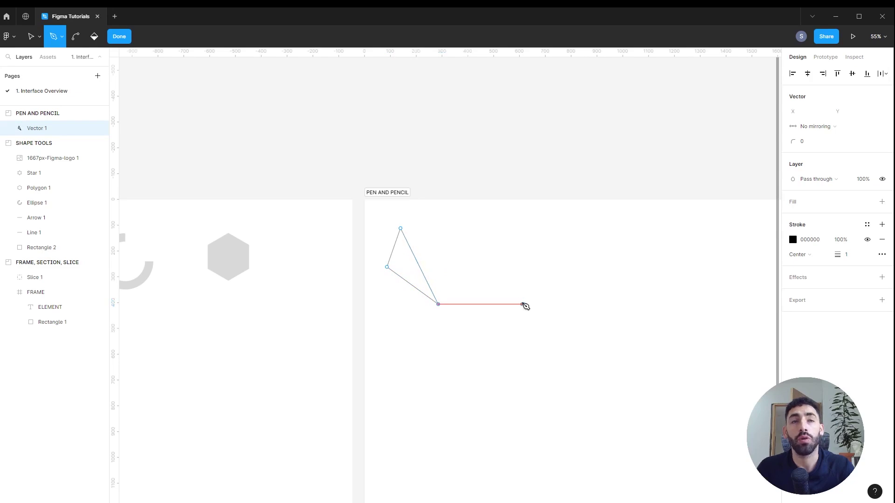
# Step: Draw a closed, stepped L-shaped outline to the right of the triangle
pyautogui.click(522, 303)
pyautogui.click(522, 244)
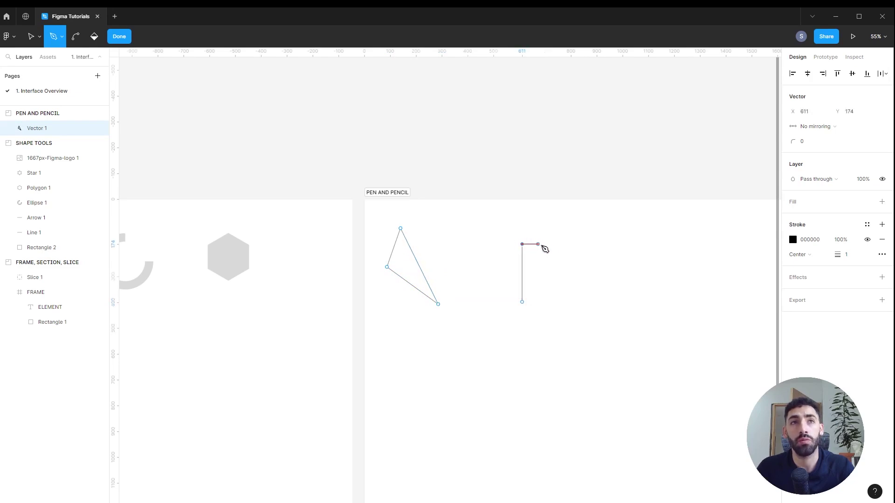
pyautogui.click(554, 245)
pyautogui.click(553, 303)
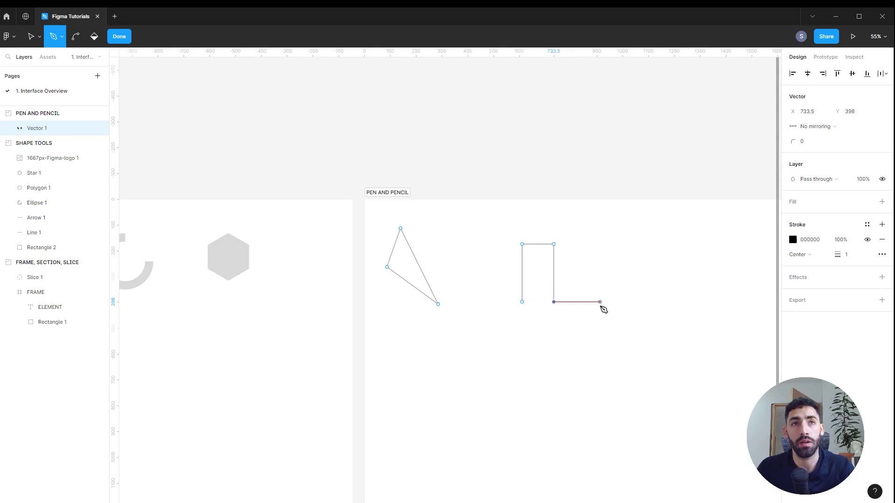
pyautogui.click(600, 302)
pyautogui.click(600, 376)
pyautogui.click(569, 377)
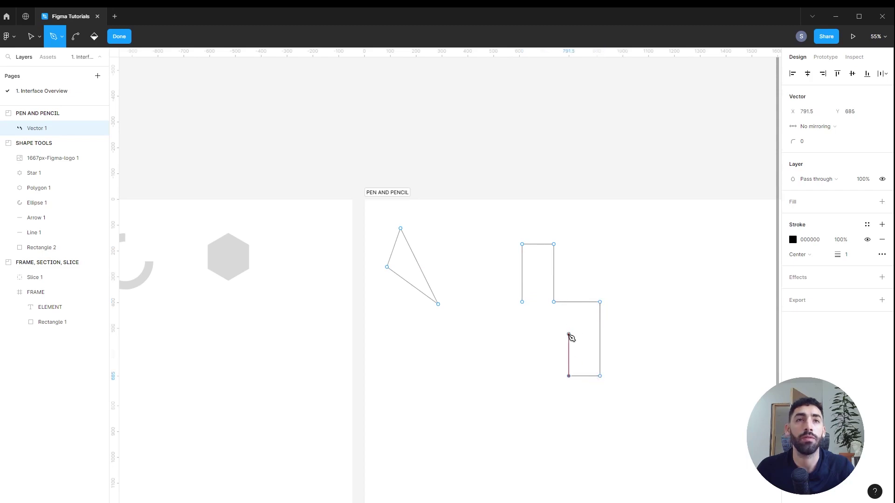
pyautogui.click(568, 335)
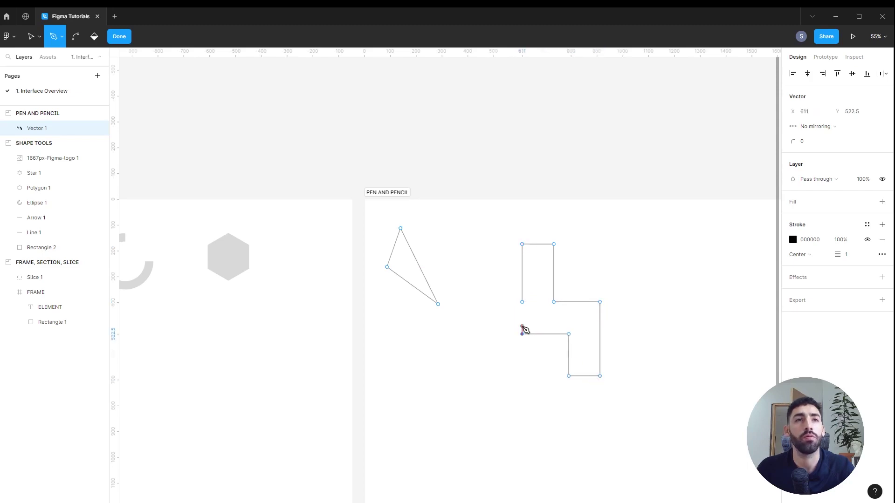
pyautogui.click(523, 334)
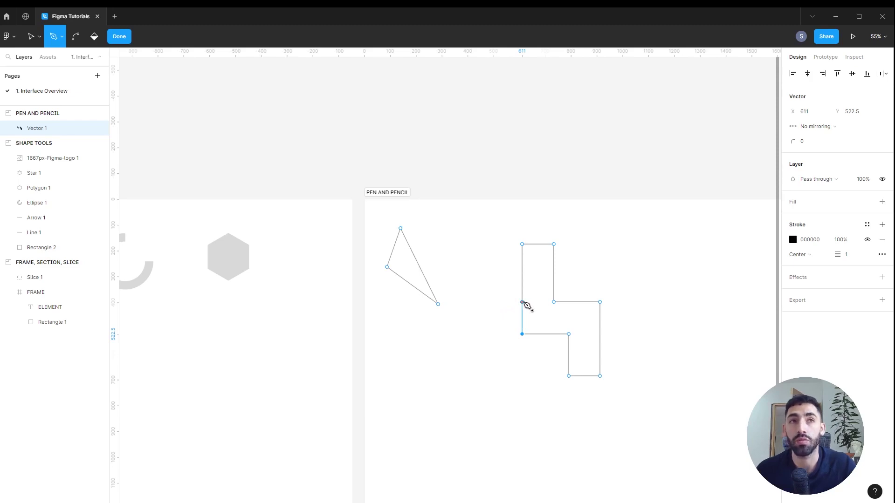
pyautogui.click(522, 302)
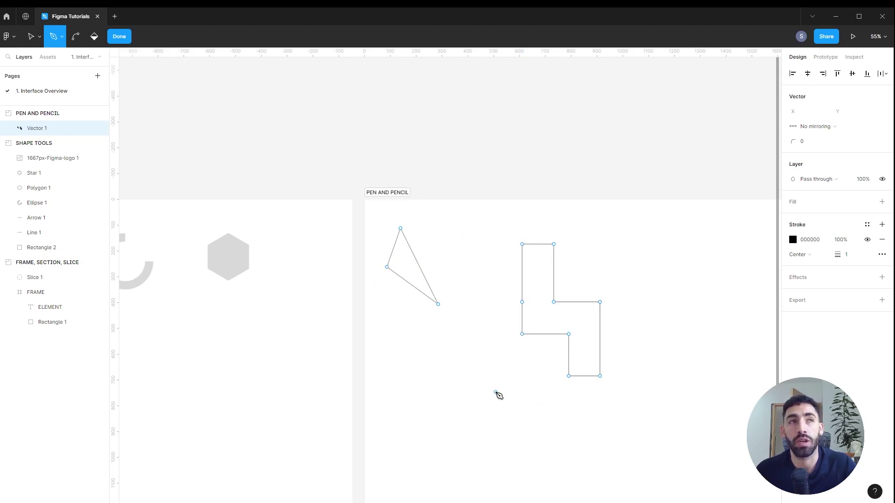
# Step: Draw a straight horizontal line below the shapes and finish the path
pyautogui.click(401, 411)
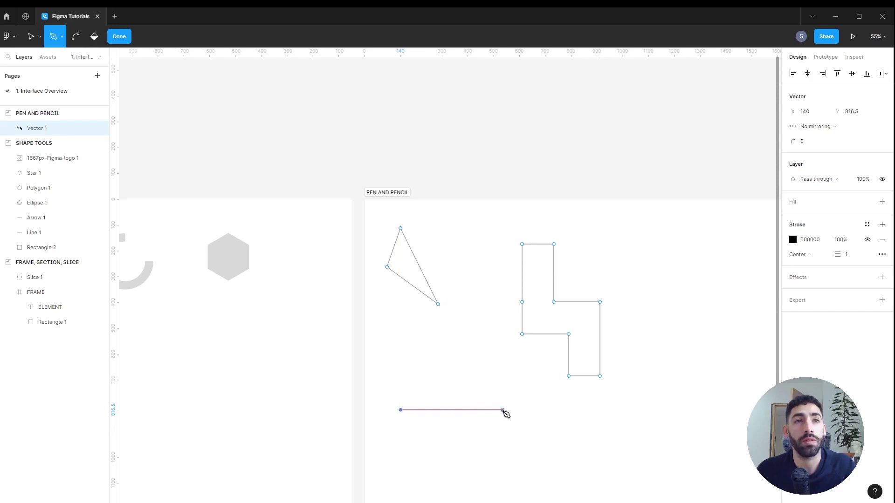
pyautogui.click(503, 410)
pyautogui.press('Escape')
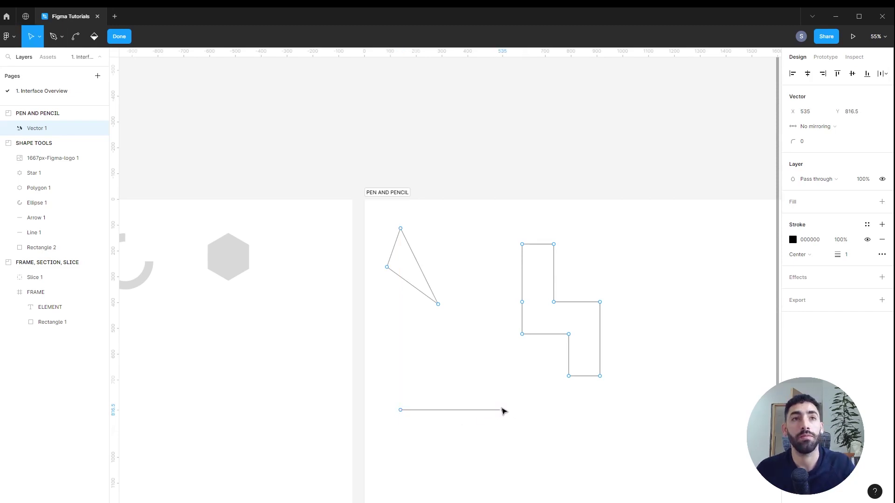
# Step: Bend the straight line upward into a symmetric arch
pyautogui.click(76, 37)
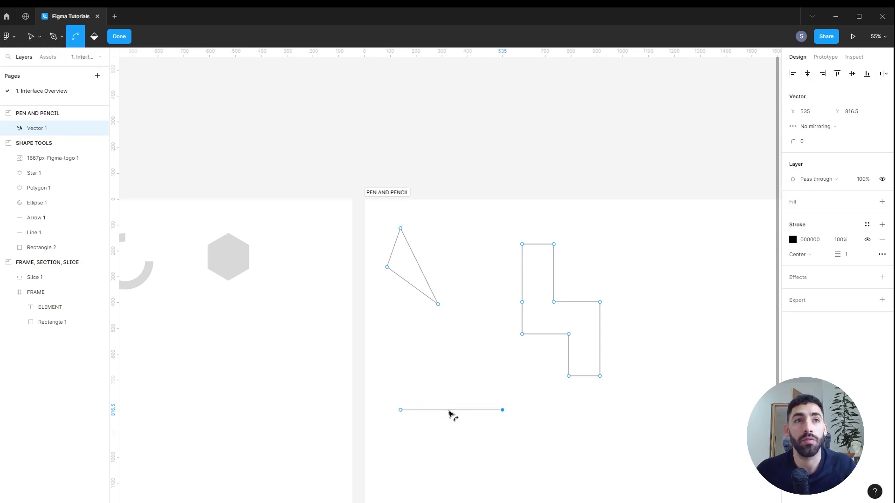
pyautogui.moveTo(455, 414); pyautogui.dragTo(400, 343)
pyautogui.moveTo(466, 363); pyautogui.dragTo(503, 344)
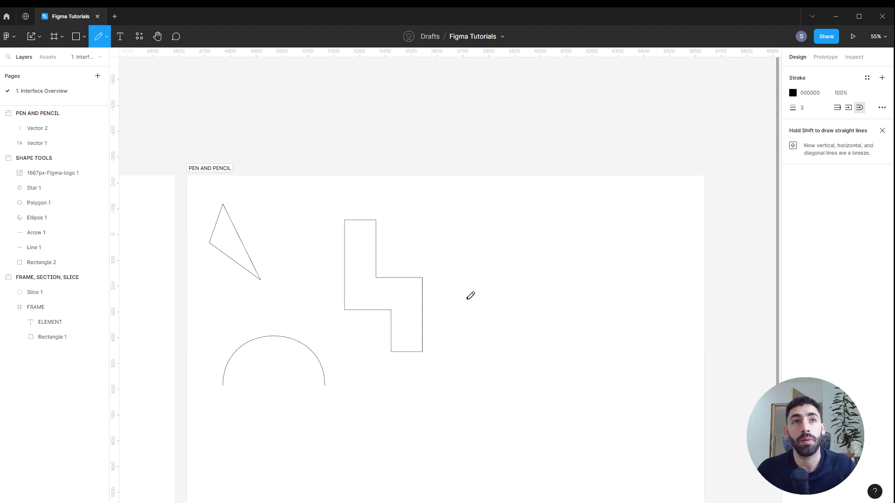
# Step: Sketch freehand pencil strokes across the frame, redrawing one with stroke thickness 5
pyautogui.moveTo(467, 299)
pyautogui.mouseDown()
pyautogui.moveTo(488, 249)
pyautogui.moveTo(534, 273)
pyautogui.moveTo(599, 272)
pyautogui.mouseUp()
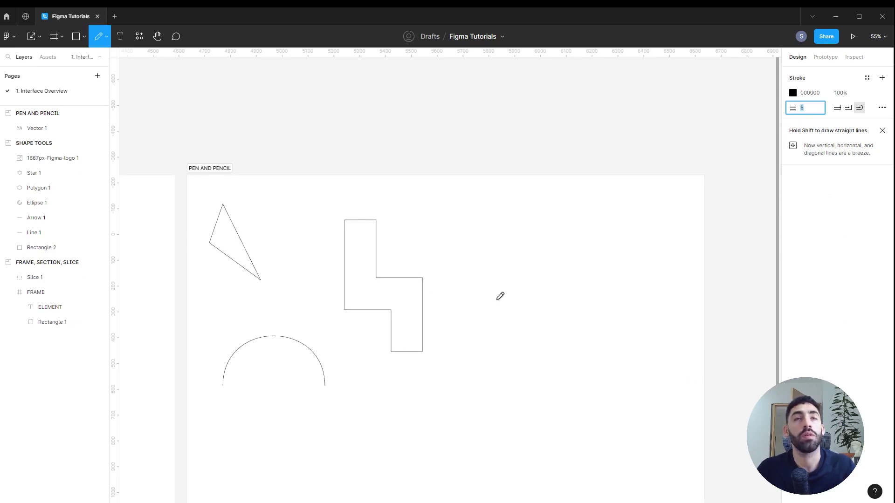
pyautogui.hotkey('ctrl', 'z')
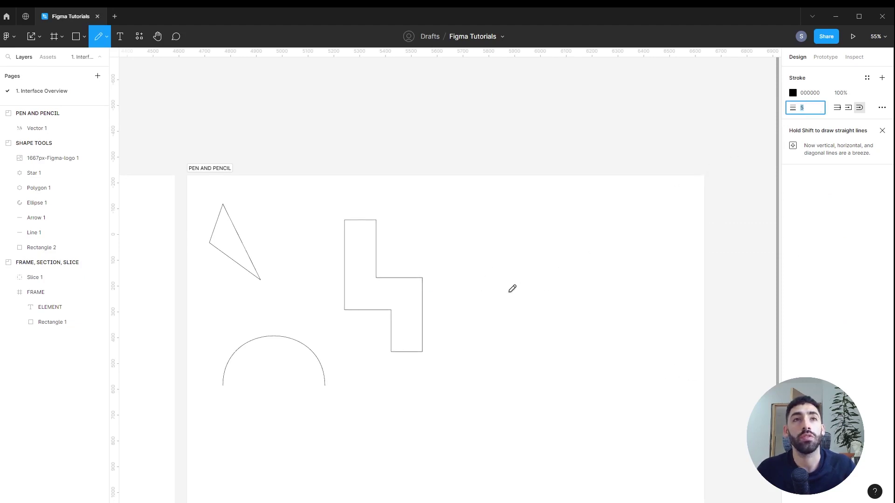
pyautogui.moveTo(480, 285)
pyautogui.mouseDown()
pyautogui.moveTo(478, 314)
pyautogui.moveTo(547, 273)
pyautogui.moveTo(604, 293)
pyautogui.moveTo(652, 249)
pyautogui.mouseUp()
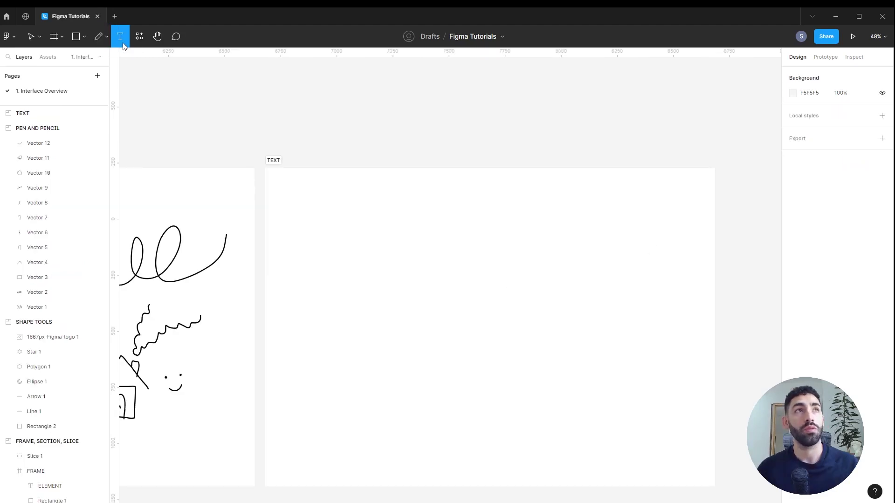
# Step: Type the heading 'Hello World!' in the TEXT frame
pyautogui.click(311, 229)
pyautogui.write('Hello')
pyautogui.press('Escape')
pyautogui.press('Return')
pyautogui.write('World!')
pyautogui.press('Escape')
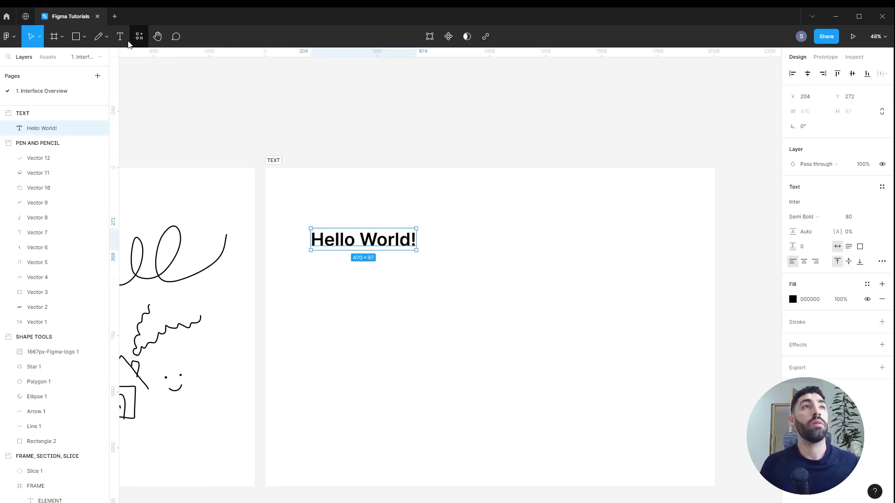
pyautogui.press('Return')
# Step: Draw a large text box below the heading and fill it with Lorem ipsum placeholder text
pyautogui.moveTo(314, 267)
pyautogui.mouseDown()
pyautogui.moveTo(630, 443)
pyautogui.moveTo(652, 442)
pyautogui.mouseUp()
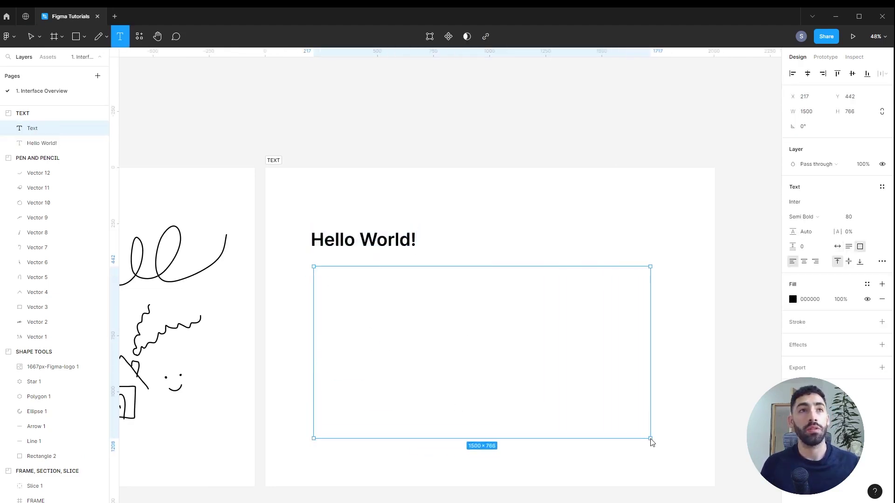
pyautogui.write('Lorem ipsum dolor sit amet, consectetur adipiscing elit, sed do eiusmod tempor incididunt ut labore et dolore magna aliqua. Ut enim ad minim veniam, quis nostrud exercitation ullamco laboris nisi ut aliquip ex ea commodo consequat.')
pyautogui.hotkey('ctrl', 'a')
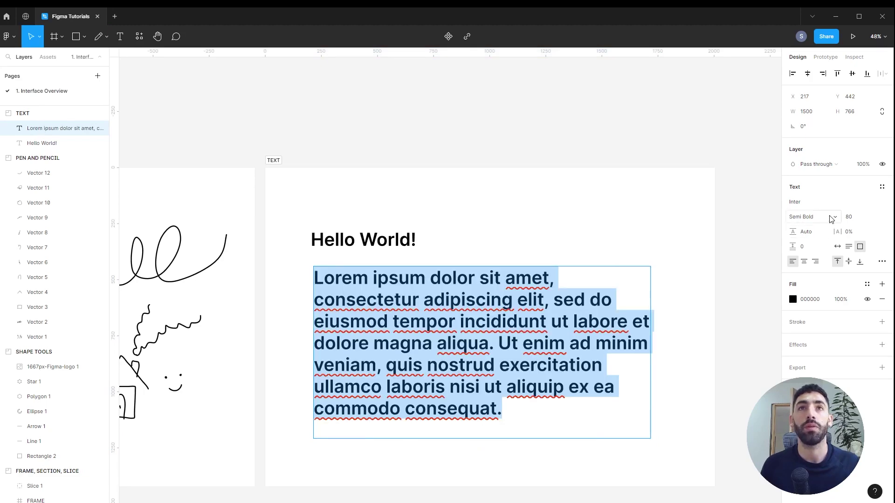
pyautogui.press('Escape')
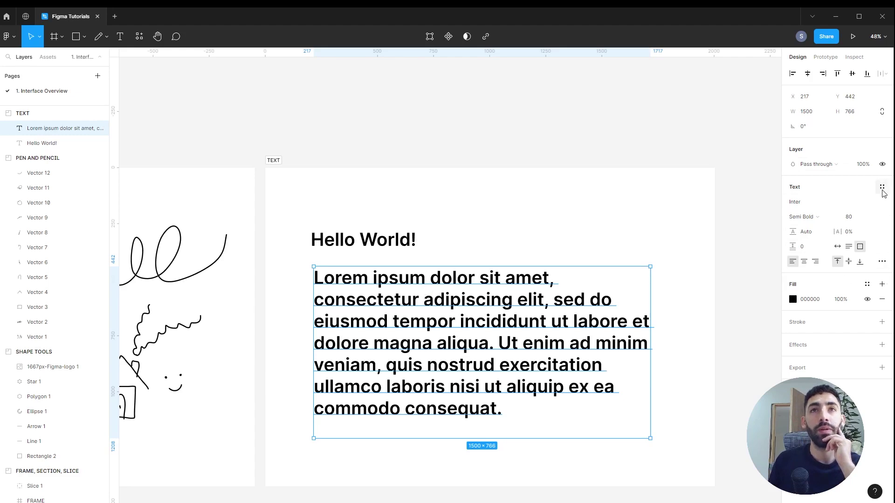
# Step: Set the paragraph to Open Sans Regular 40 and widen its letter spacing to 13%
pyautogui.click(820, 204)
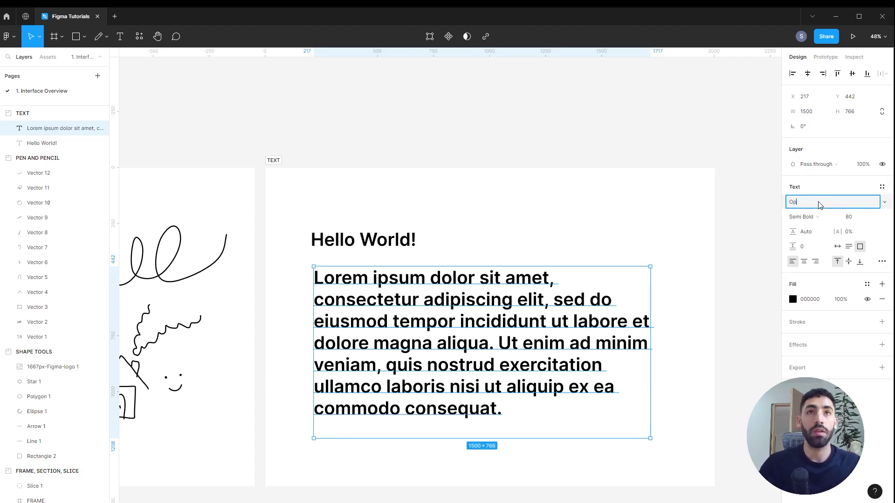
pyautogui.write('Op')
pyautogui.press('Return')
pyautogui.click(818, 217)
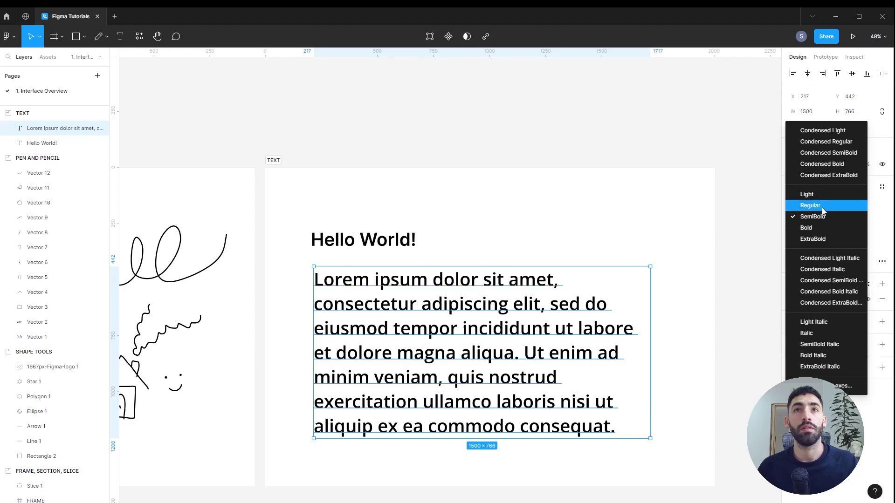
pyautogui.click(822, 208)
pyautogui.click(858, 219)
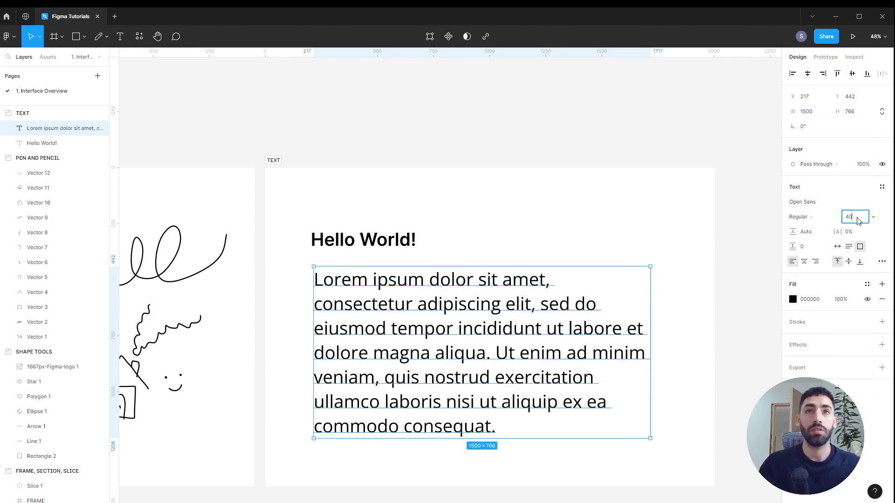
pyautogui.press('Return')
pyautogui.moveTo(793, 231); pyautogui.dragTo(850, 232)
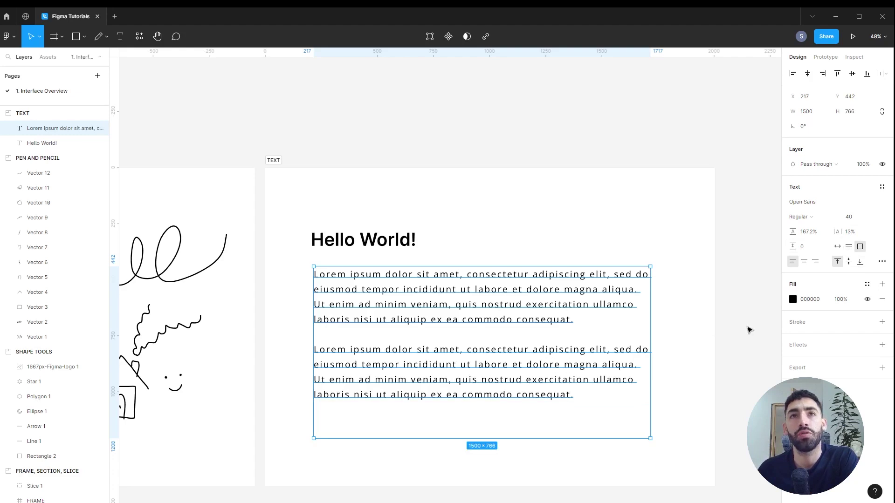
# Step: Try auto-height and auto-width resizing, then return the text box to fixed size
pyautogui.click(850, 247)
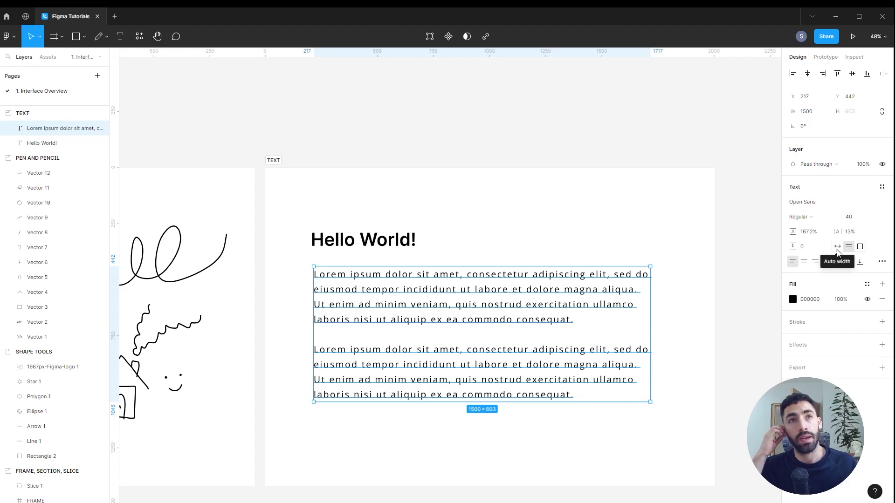
pyautogui.click(838, 247)
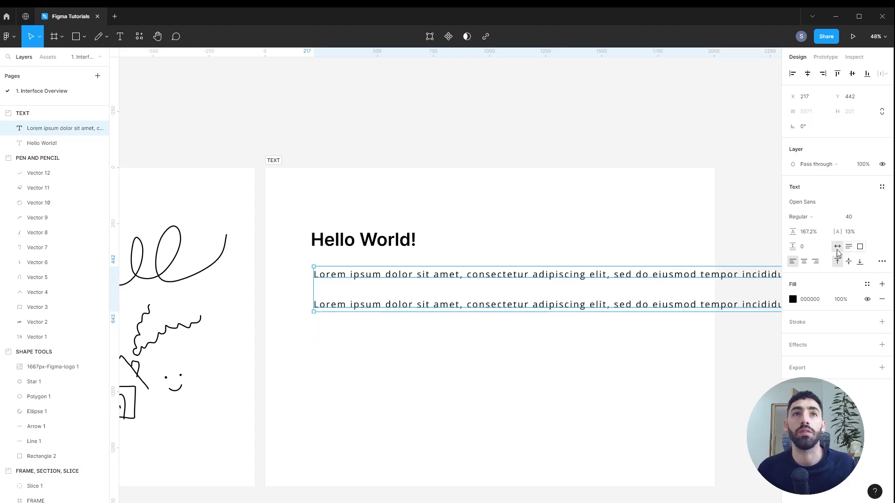
pyautogui.hotkey('ctrl', 'z')
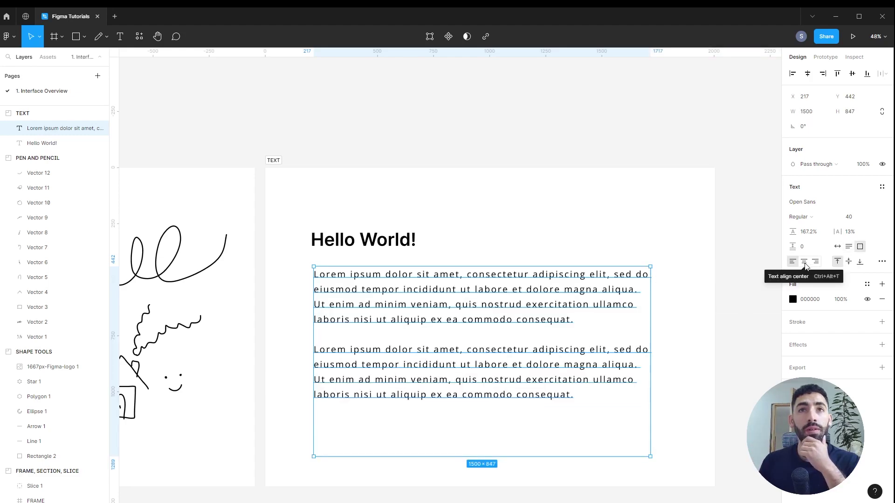
# Step: Test text alignments, settling on left and top, then colour the paragraph grey
pyautogui.click(804, 261)
pyautogui.click(816, 262)
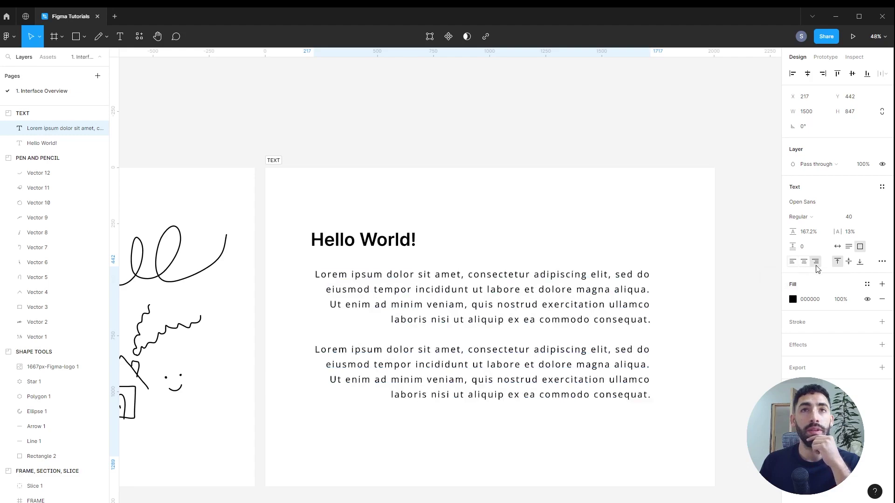
pyautogui.click(793, 261)
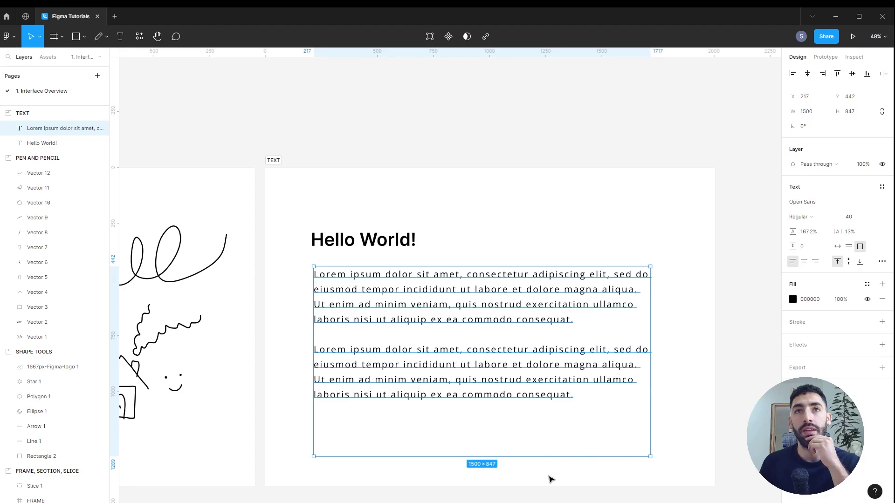
pyautogui.click(850, 263)
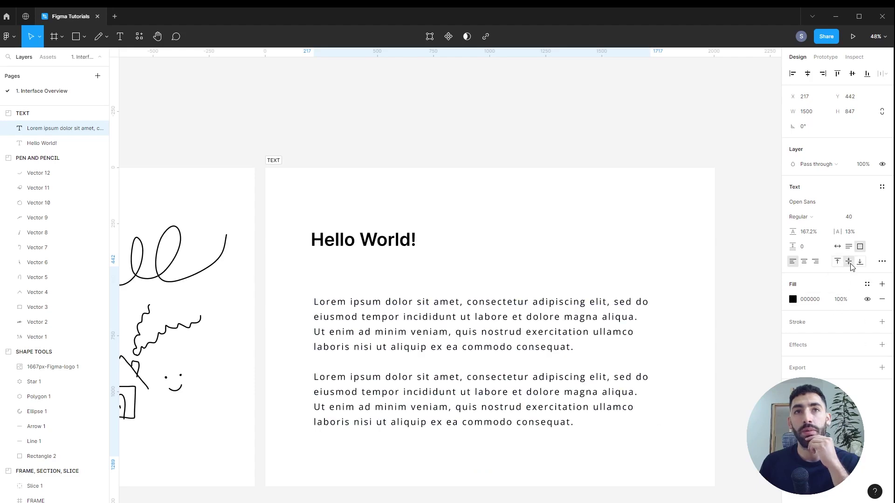
pyautogui.click(860, 263)
pyautogui.click(838, 261)
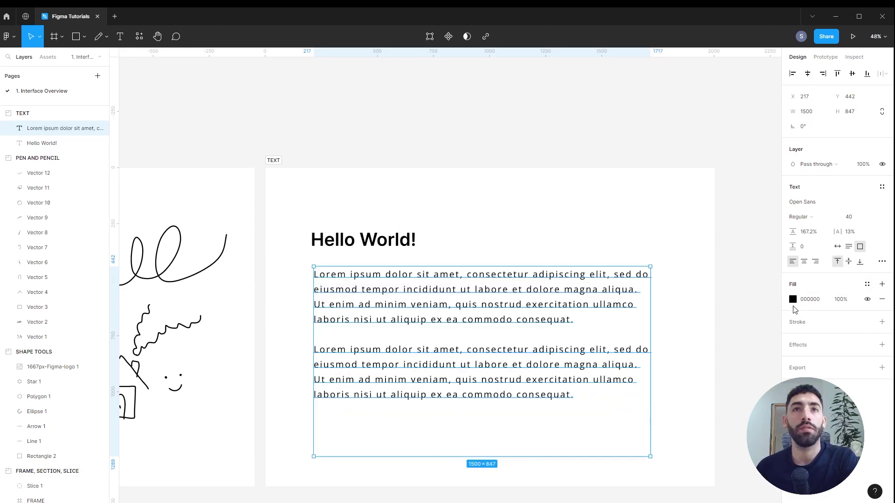
pyautogui.click(793, 300)
pyautogui.moveTo(690, 321); pyautogui.dragTo(671, 310)
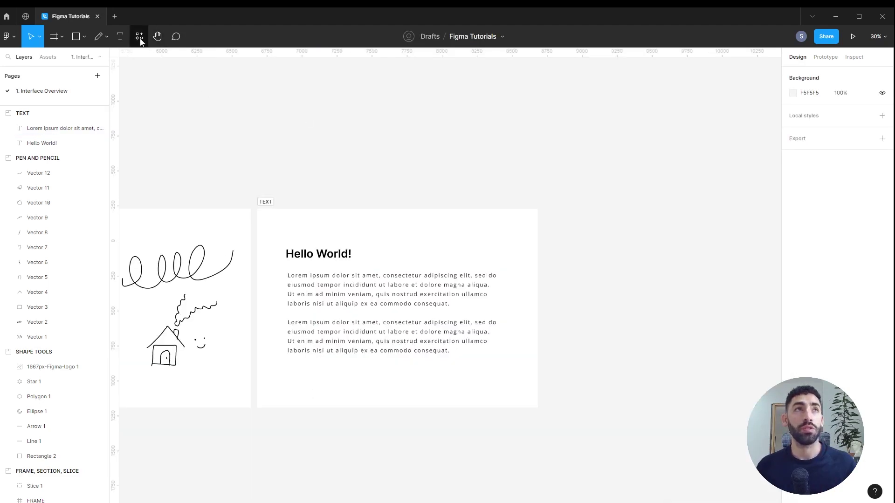
pyautogui.click(141, 42)
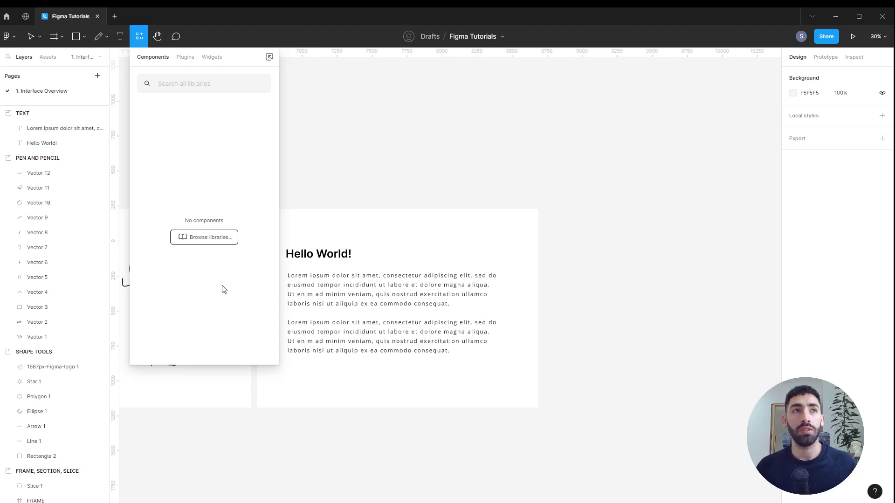
pyautogui.click(139, 36)
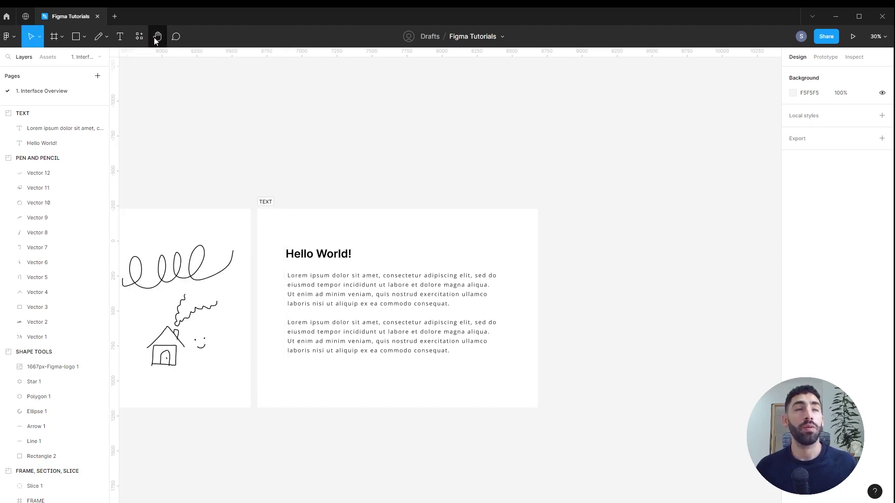
pyautogui.click(157, 37)
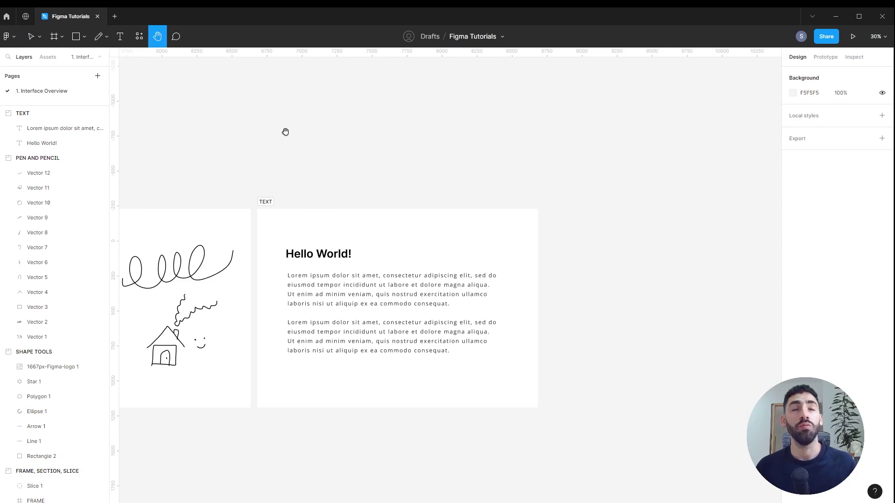
pyautogui.moveTo(210, 143); pyautogui.dragTo(309, 147)
pyautogui.press('v')
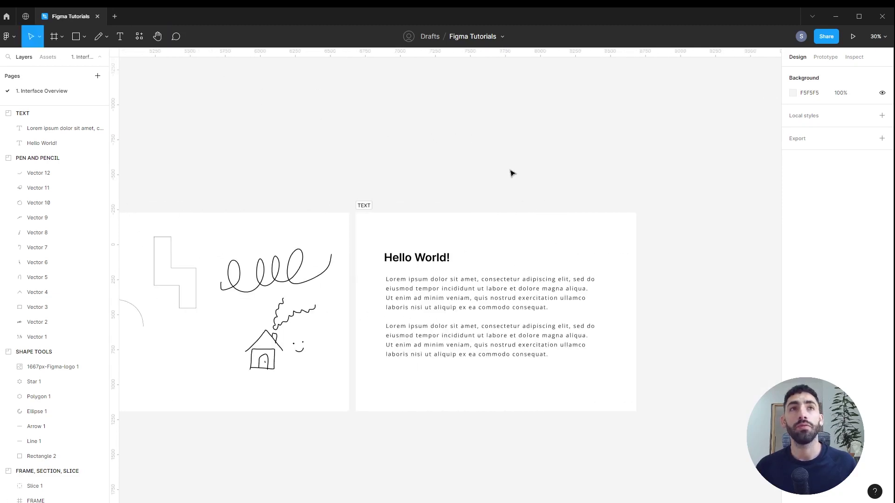
pyautogui.moveTo(471, 184); pyautogui.dragTo(631, 160)
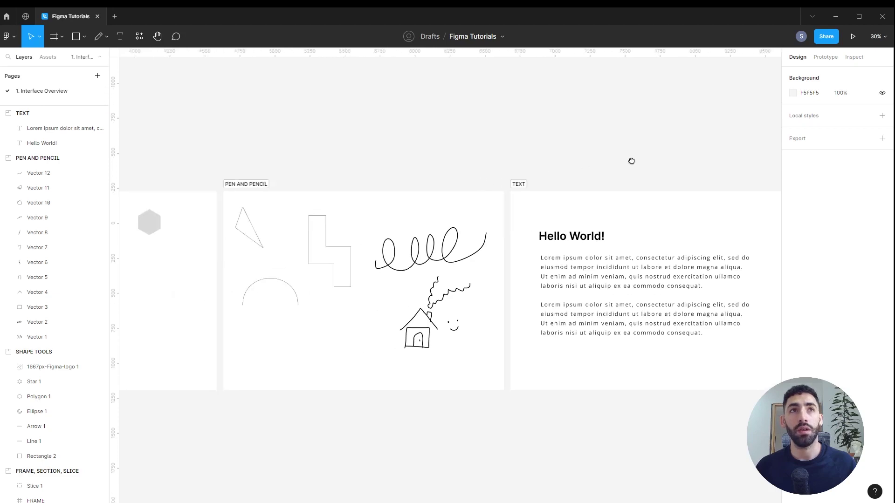
pyautogui.moveTo(360, 140); pyautogui.dragTo(261, 135)
pyautogui.moveTo(715, 142); pyautogui.dragTo(424, 156)
pyautogui.moveTo(573, 158); pyautogui.dragTo(555, 143)
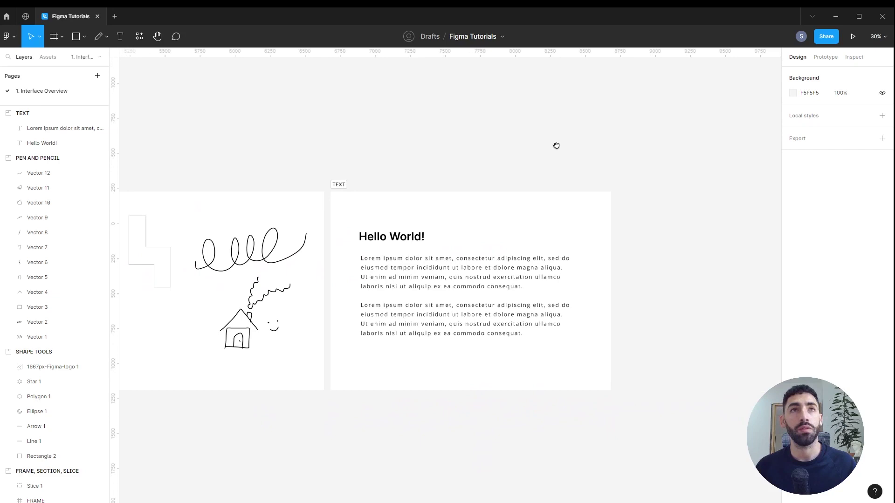
# Step: Pin a comment by Hello World! tagging a teammate with 'Please fix this!', then start replying 'Sure'
pyautogui.click(175, 42)
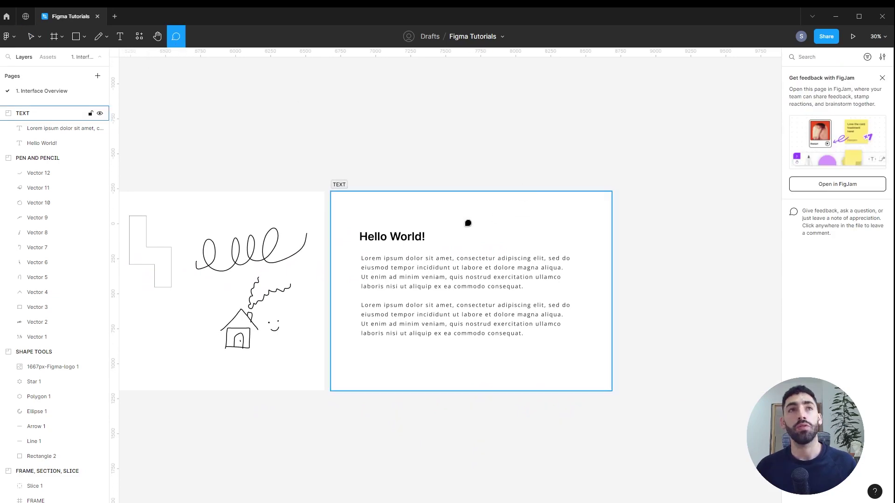
pyautogui.click(436, 236)
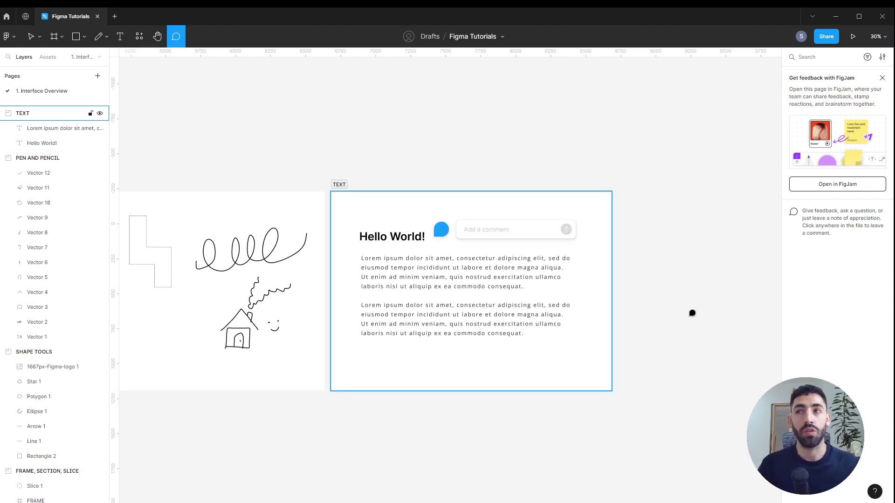
pyautogui.write('@Car')
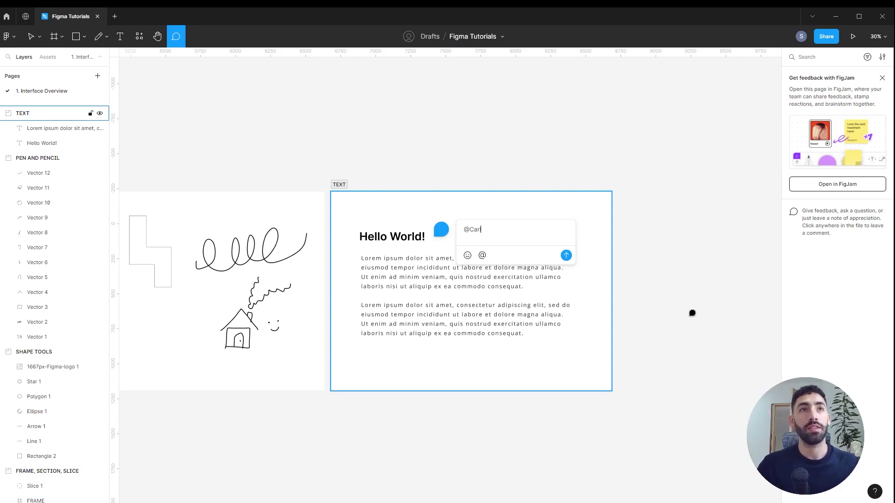
pyautogui.write('oline Please fix this!')
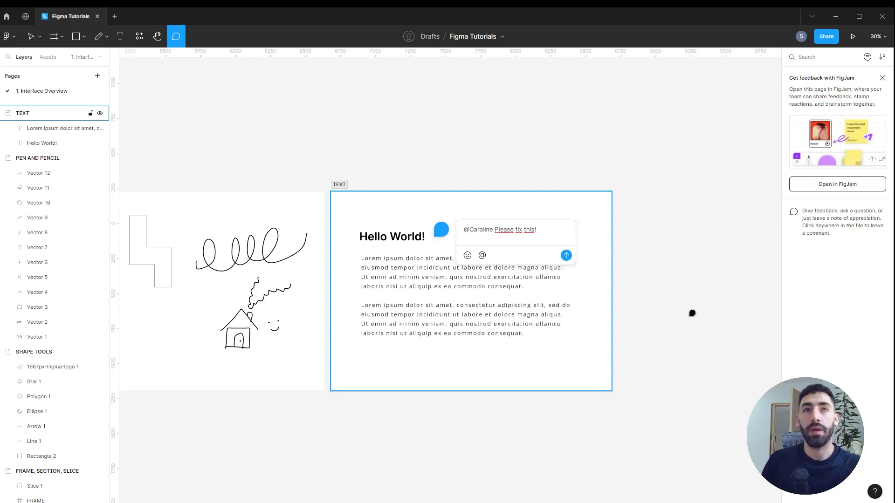
pyautogui.press('Return')
pyautogui.press('Escape')
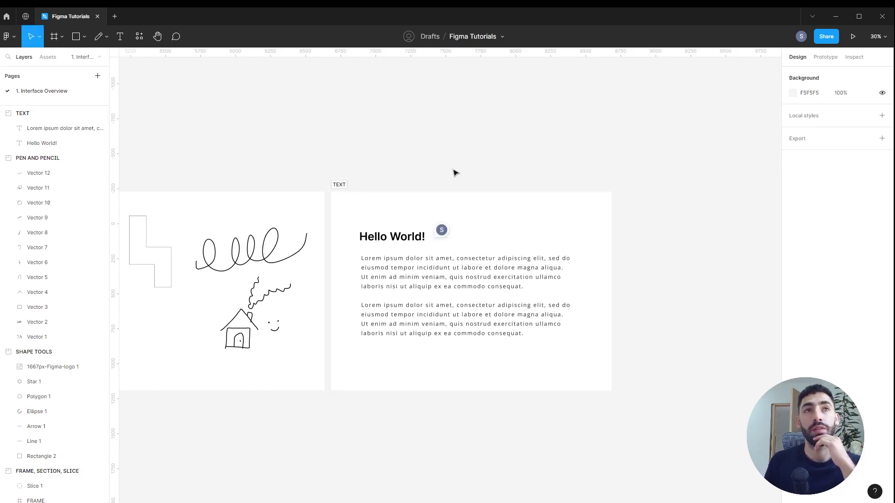
pyautogui.click(441, 231)
pyautogui.write('Sure')
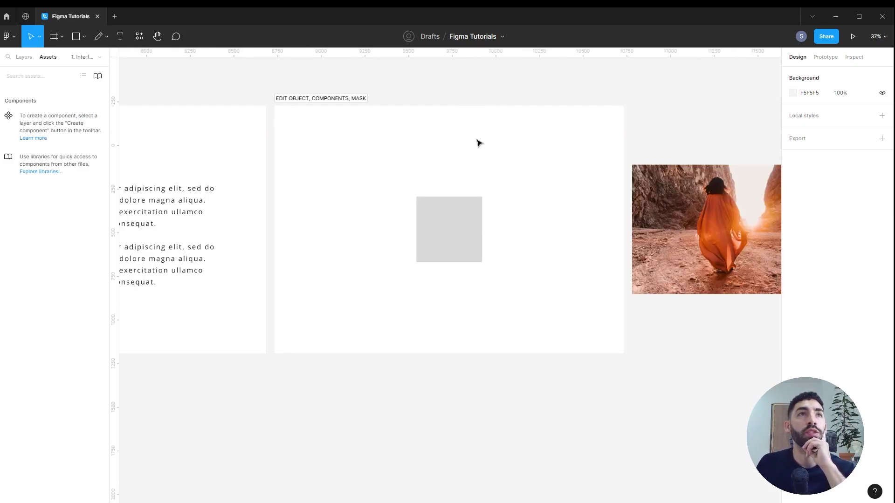
pyautogui.click(466, 205)
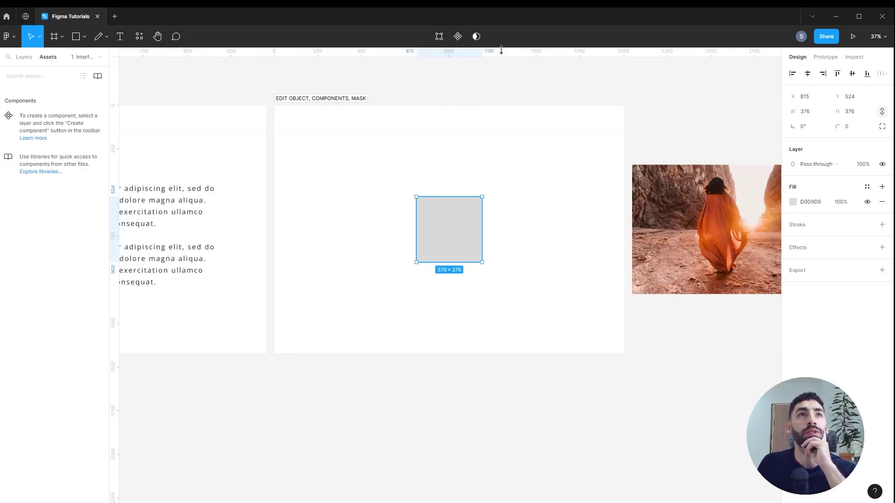
pyautogui.click(439, 37)
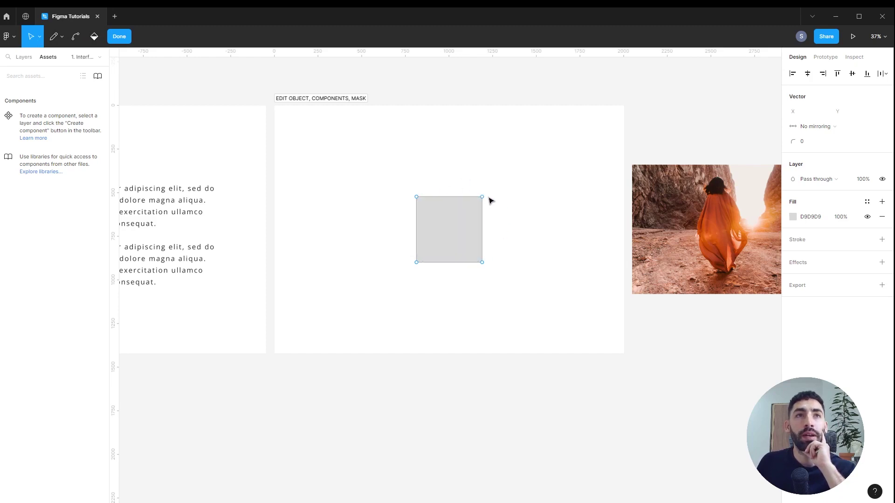
pyautogui.moveTo(483, 198); pyautogui.dragTo(509, 169)
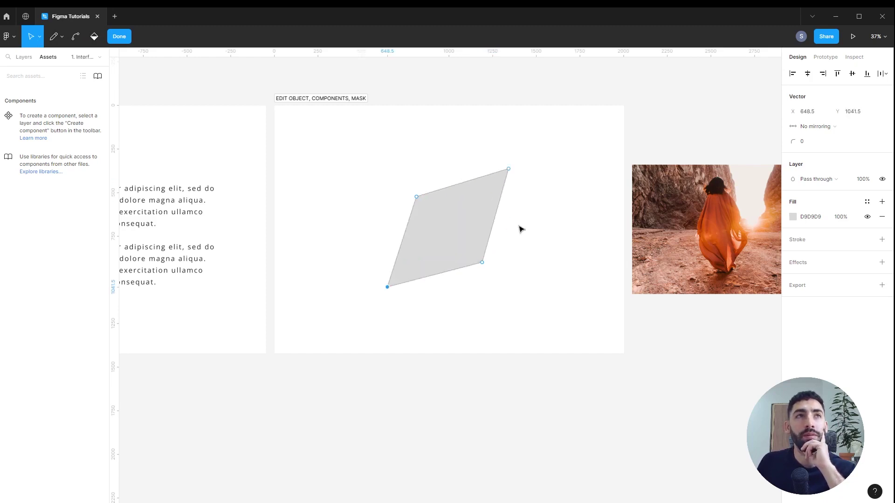
pyautogui.hotkey('ctrl', 'z')
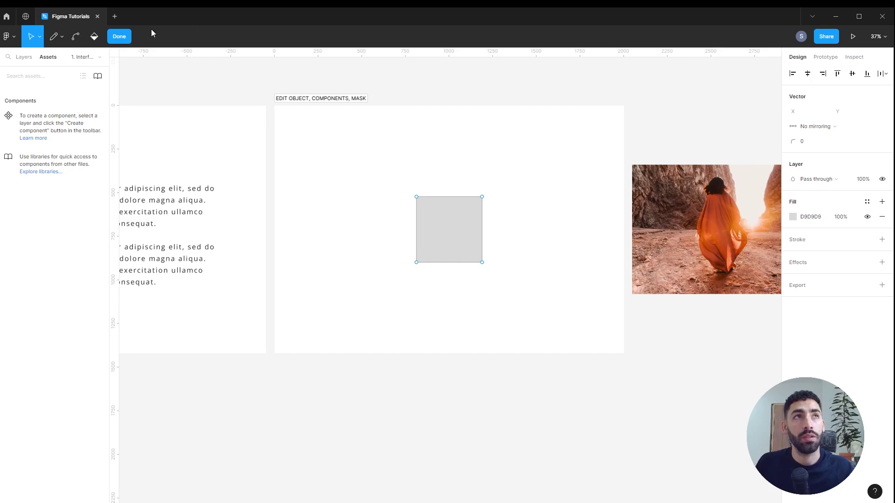
pyautogui.click(119, 37)
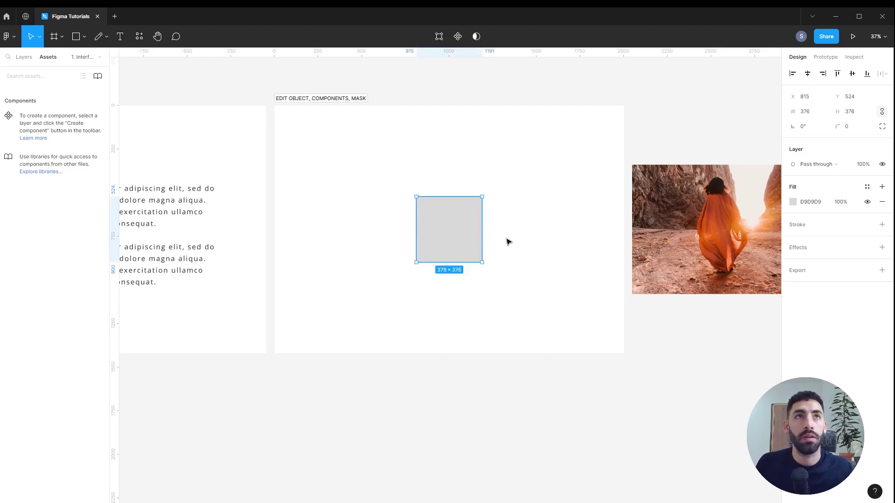
# Step: Move the grey square to the section's left side
pyautogui.moveTo(471, 235)
pyautogui.moveTo(472, 233); pyautogui.dragTo(352, 232)
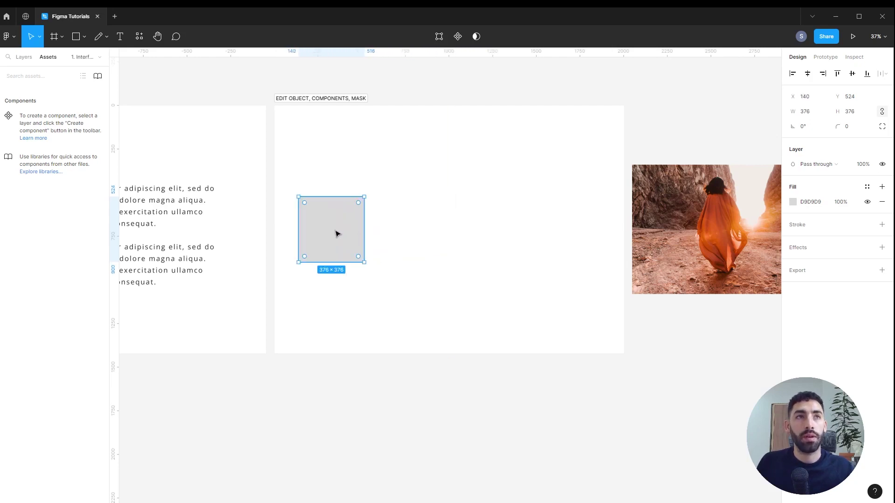
pyautogui.moveTo(325, 235); pyautogui.dragTo(428, 235)
pyautogui.hotkey('ctrl', 'z')
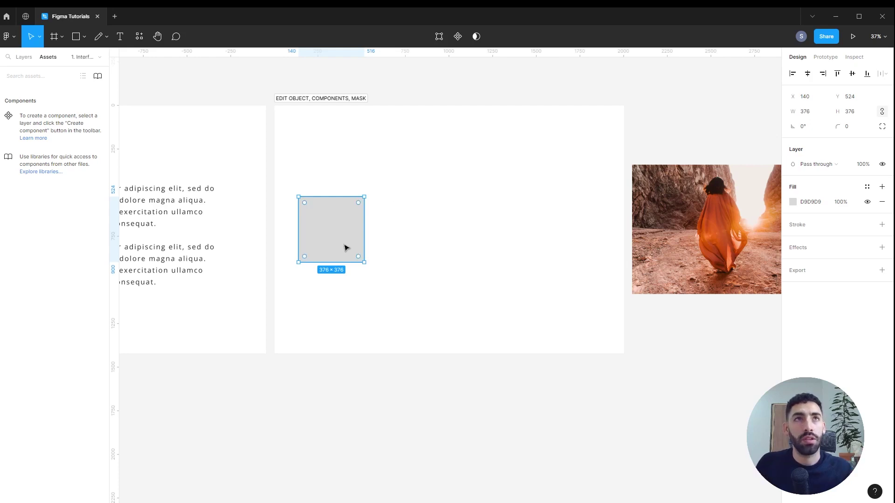
# Step: Make the square the Rectangle 3 component and place an instance copy to its right
pyautogui.click(457, 36)
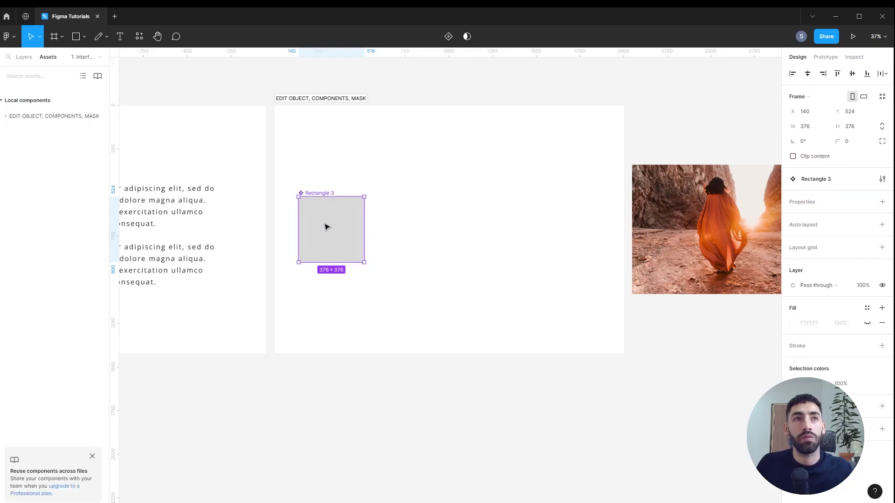
pyautogui.moveTo(325, 227); pyautogui.dragTo(526, 242)
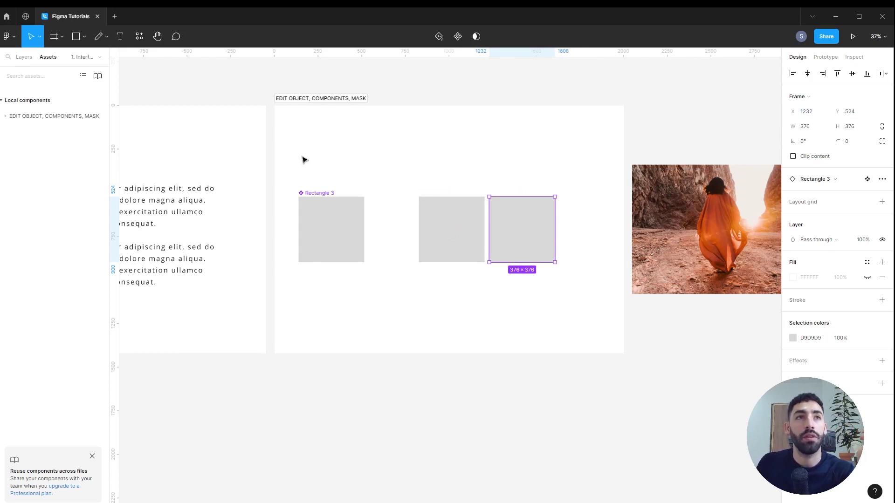
pyautogui.click(273, 252)
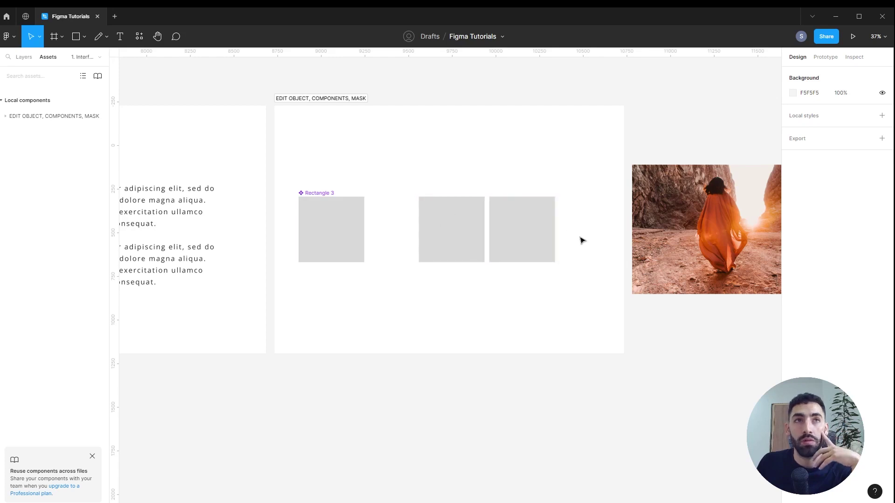
# Step: Change the main Rectangle 3 component's fill to light blue 9ABCFF
pyautogui.click(322, 210)
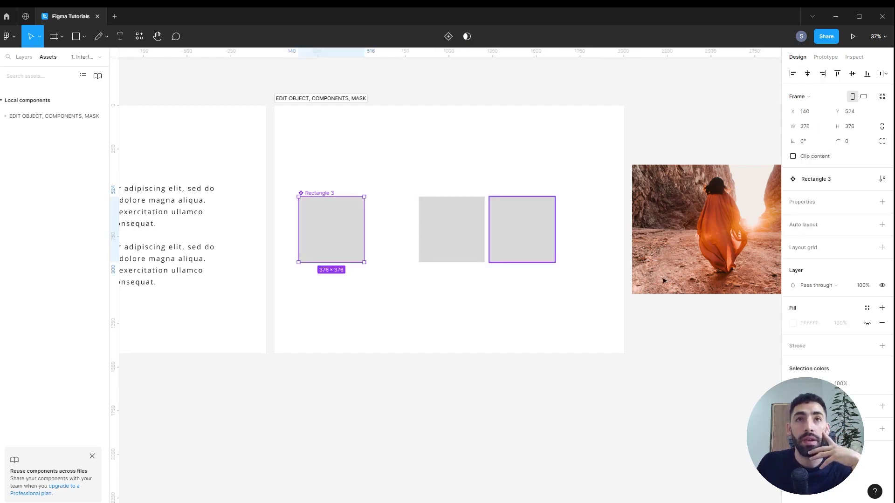
pyautogui.click(793, 384)
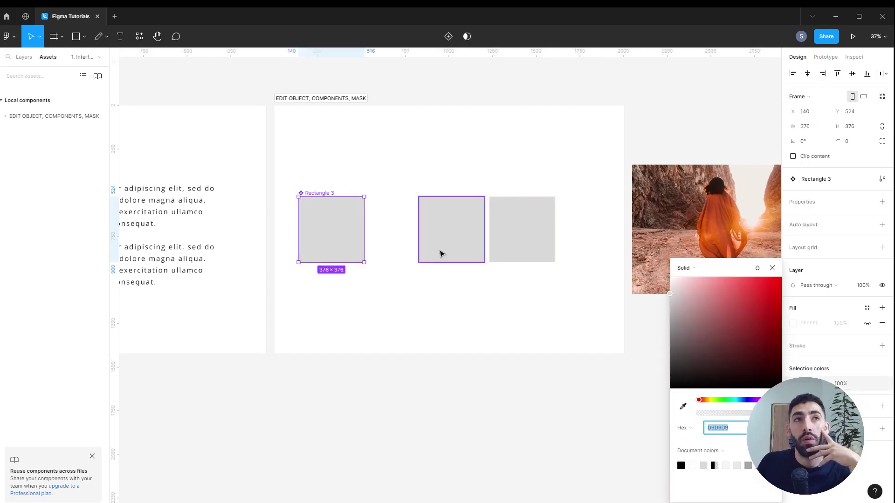
pyautogui.moveTo(709, 317); pyautogui.dragTo(712, 278)
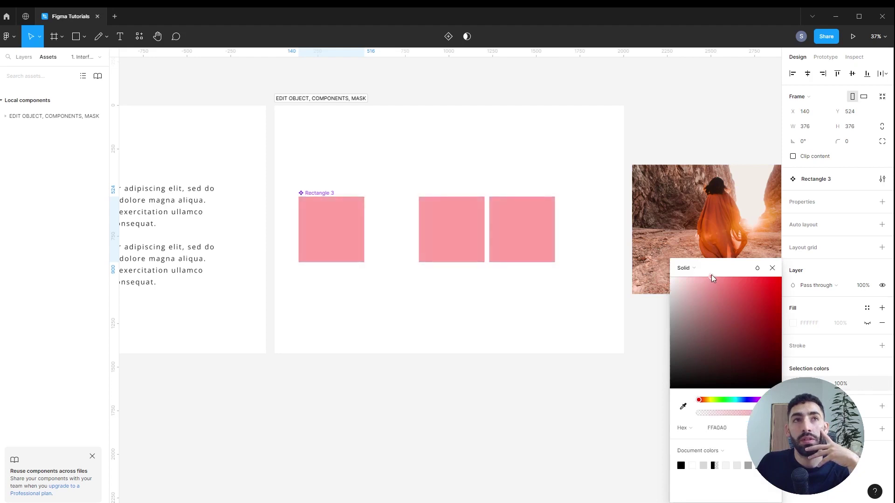
pyautogui.click(743, 400)
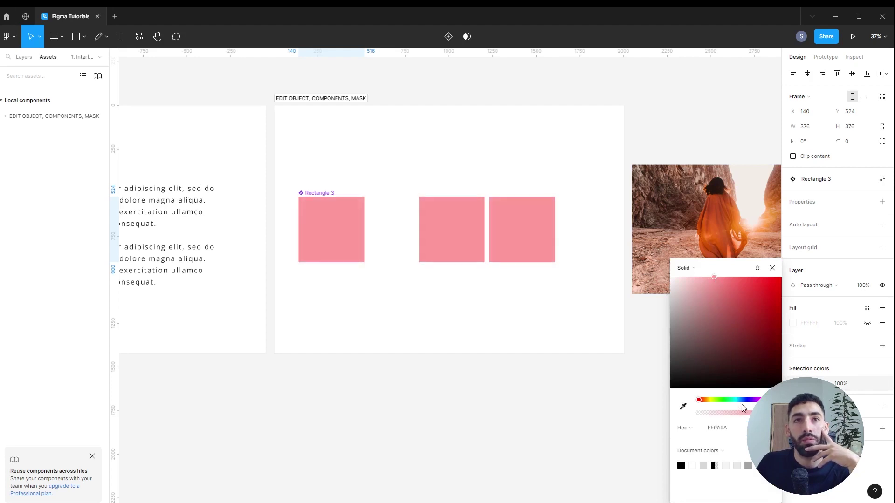
pyautogui.click(429, 178)
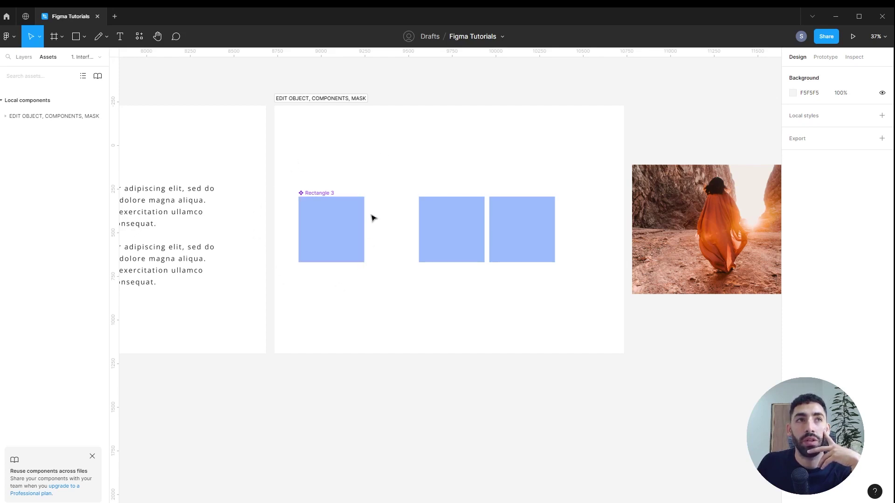
# Step: Detach the rightmost copy from the component
pyautogui.click(451, 215)
pyautogui.click(522, 229)
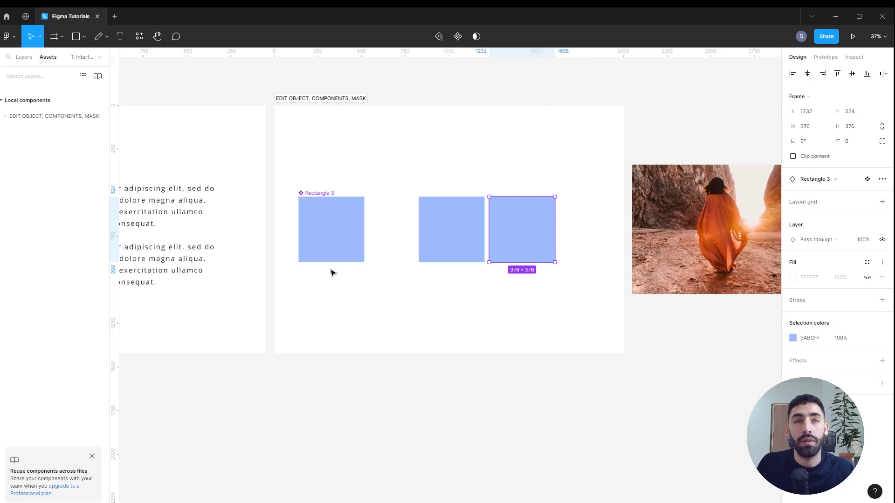
pyautogui.rightClick(530, 204)
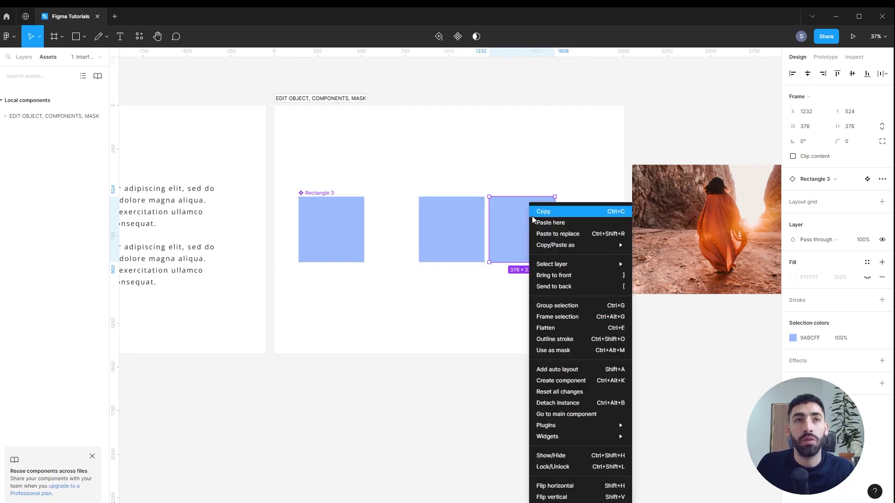
pyautogui.click(580, 406)
# Step: Set the main component's fill to light grey DADCDE
pyautogui.click(325, 205)
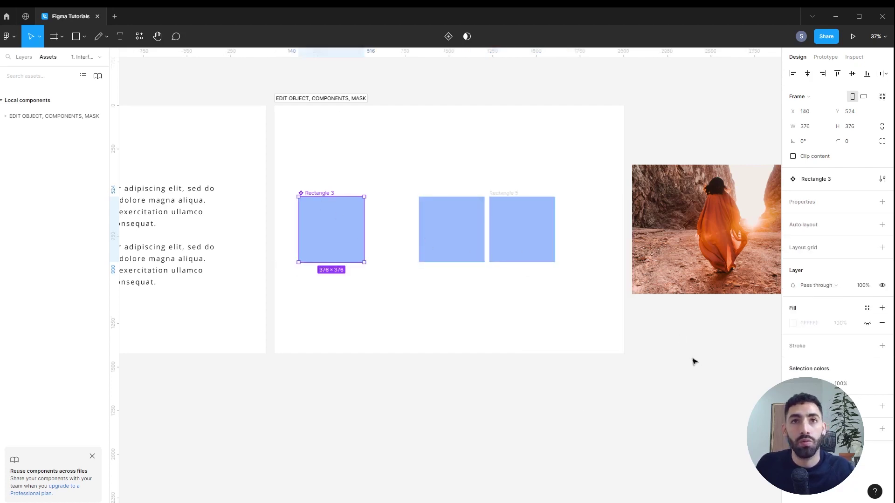
pyautogui.click(793, 383)
pyautogui.moveTo(692, 306); pyautogui.dragTo(672, 291)
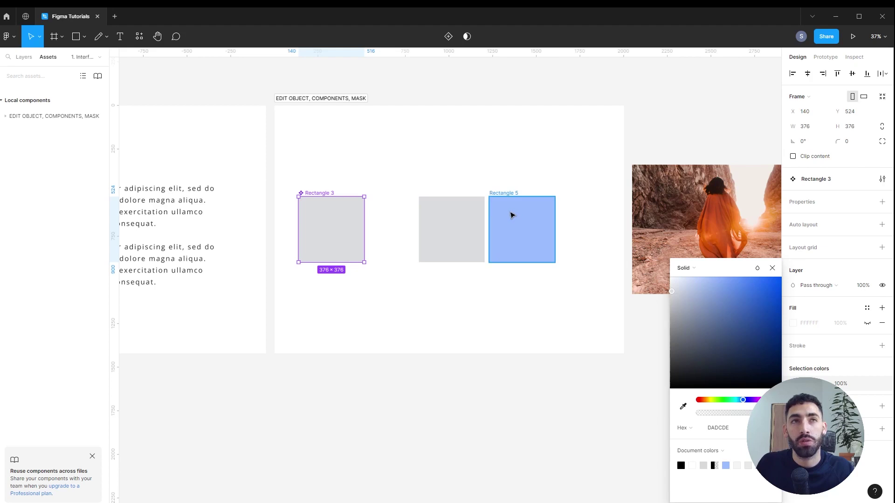
pyautogui.click(497, 148)
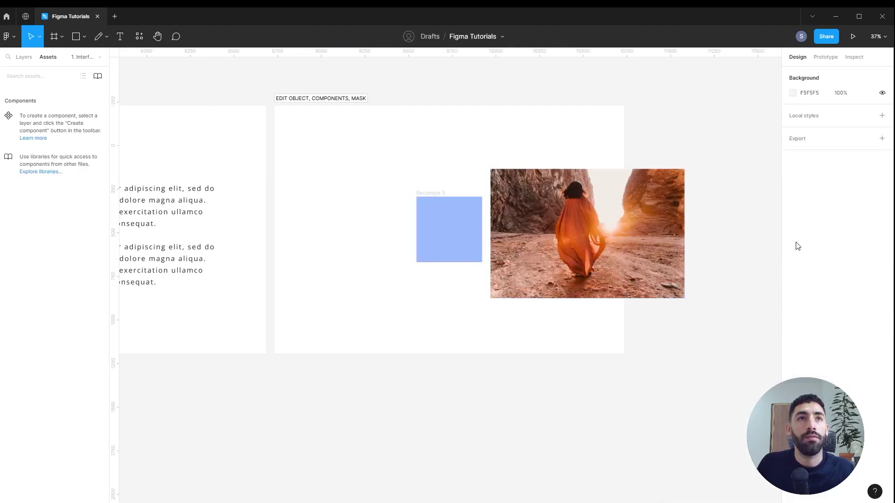
# Step: Mask the desert photo with the blue rectangle and adjust the photo's crop
pyautogui.click(360, 172)
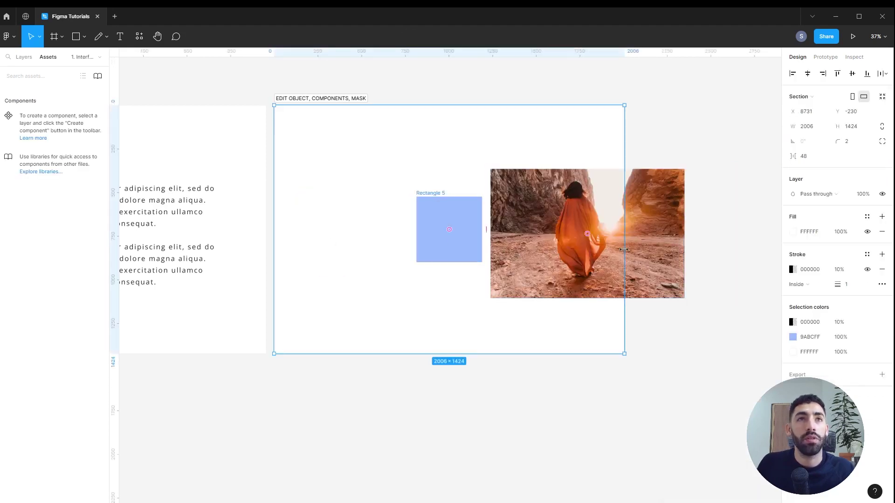
pyautogui.click(598, 215)
pyautogui.moveTo(620, 223); pyautogui.dragTo(493, 221)
pyautogui.moveTo(589, 312); pyautogui.dragTo(286, 157)
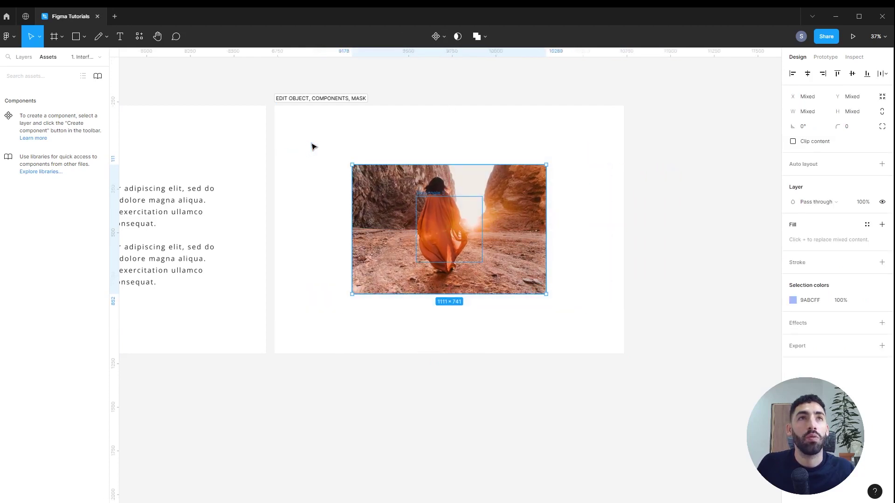
pyautogui.click(457, 41)
pyautogui.doubleClick(447, 225)
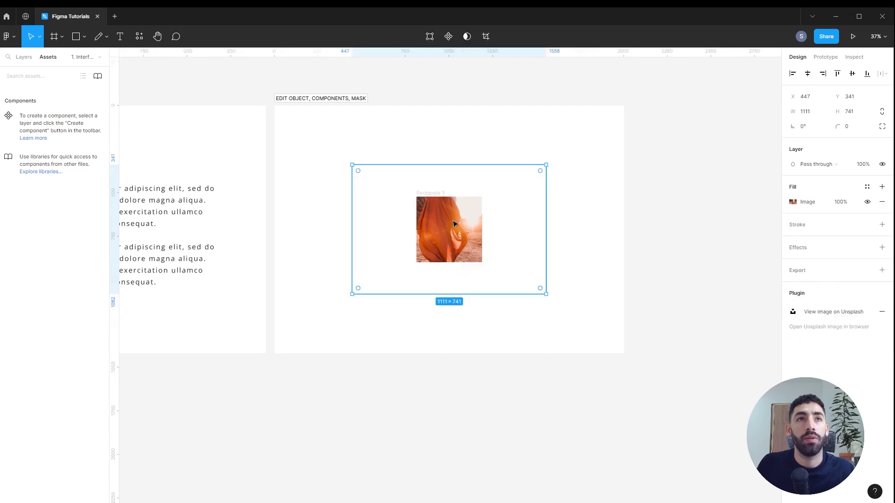
pyautogui.moveTo(457, 226); pyautogui.dragTo(469, 254)
pyautogui.click(559, 166)
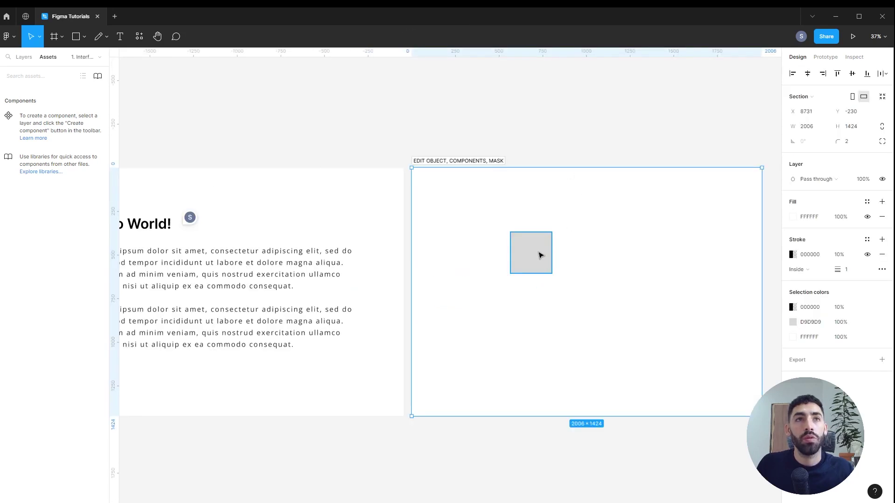
# Step: Duplicate the grey square with an offset, select both squares, and show the boolean operations
pyautogui.moveTo(545, 262); pyautogui.dragTo(566, 281)
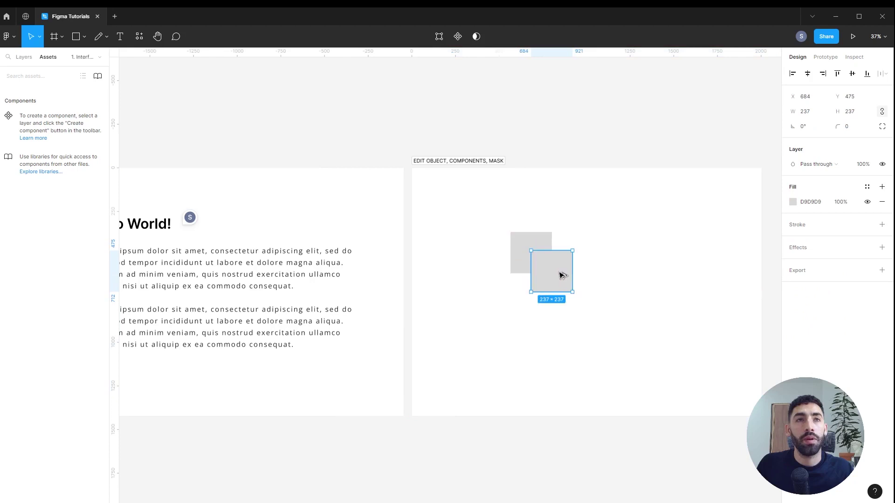
pyautogui.keyDown('shift'); pyautogui.click(523, 249); pyautogui.keyUp('shift')
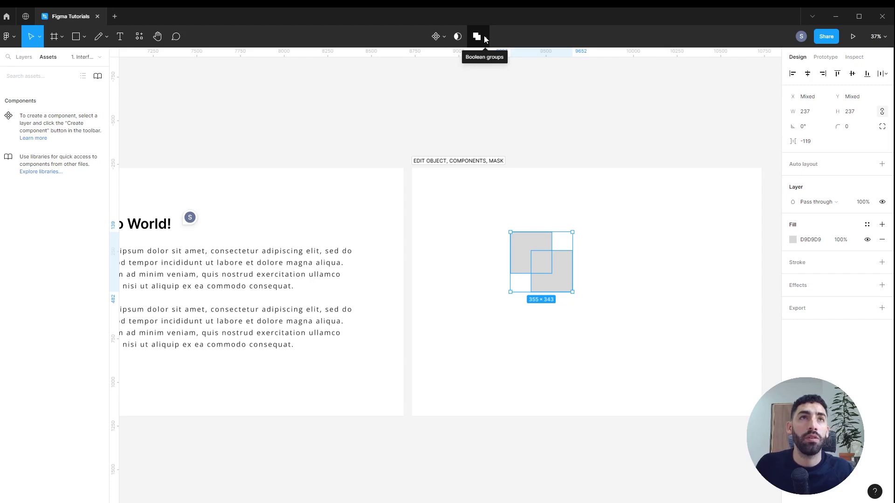
pyautogui.click(485, 37)
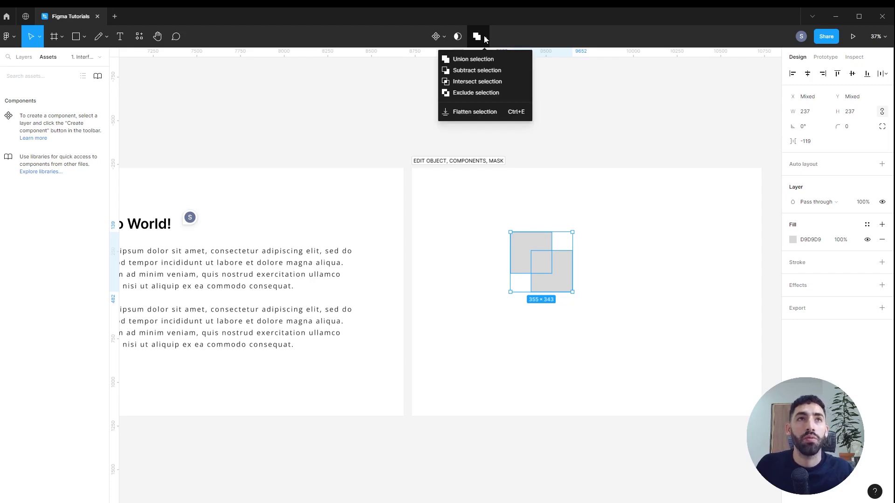
# Step: Apply Intersect selection to the two overlapping squares, then undo it
pyautogui.click(483, 59)
pyautogui.click(485, 37)
pyautogui.click(482, 71)
pyautogui.click(481, 81)
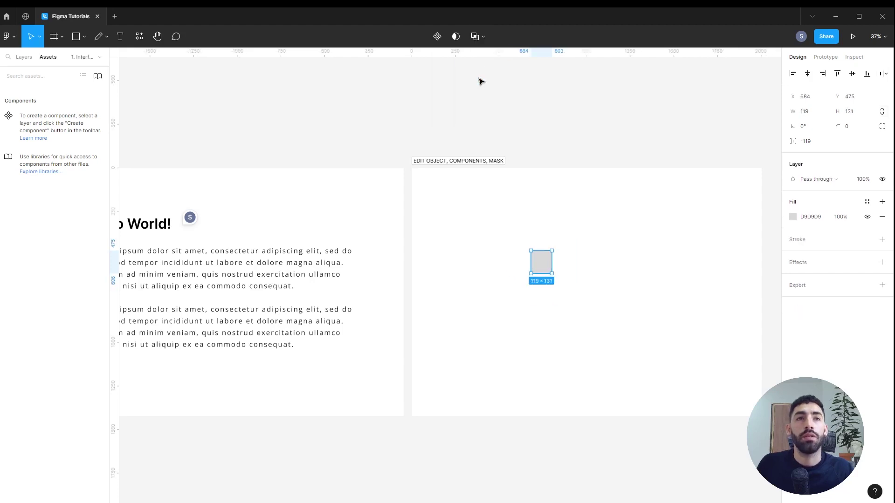
pyautogui.hotkey('ctrl', 'z')
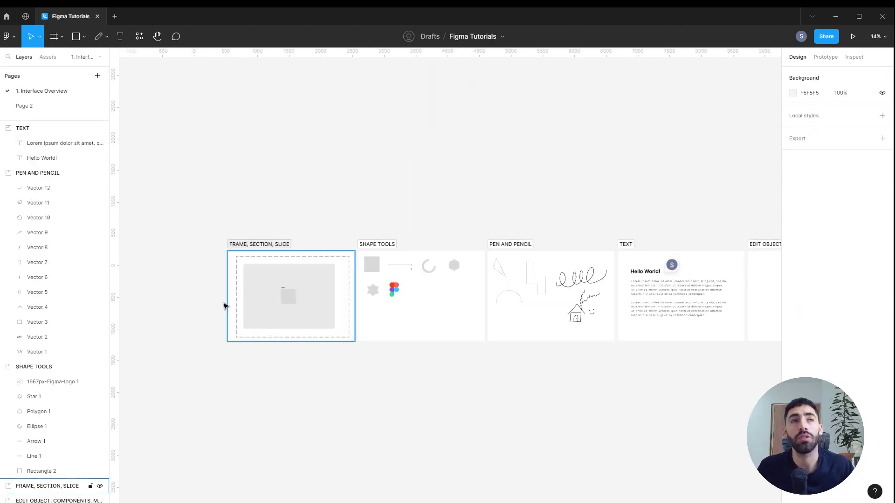
# Step: Copy the file's share link, leaving link access unchanged
pyautogui.click(827, 37)
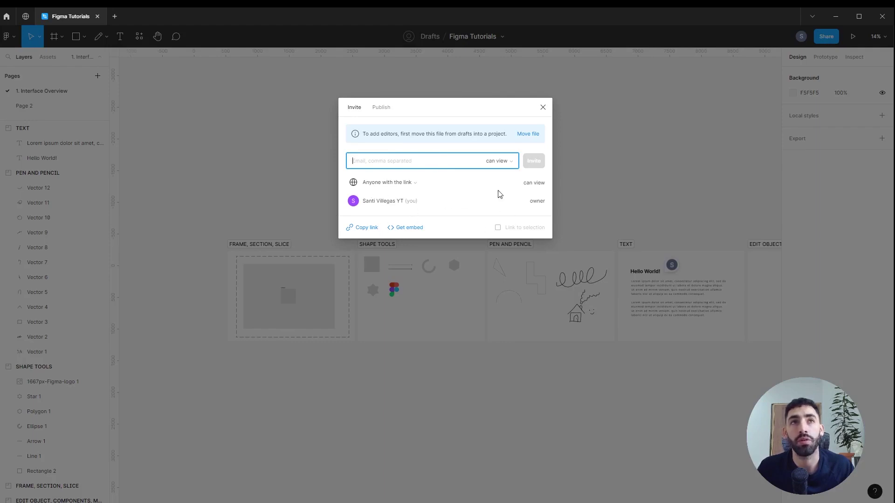
pyautogui.click(539, 185)
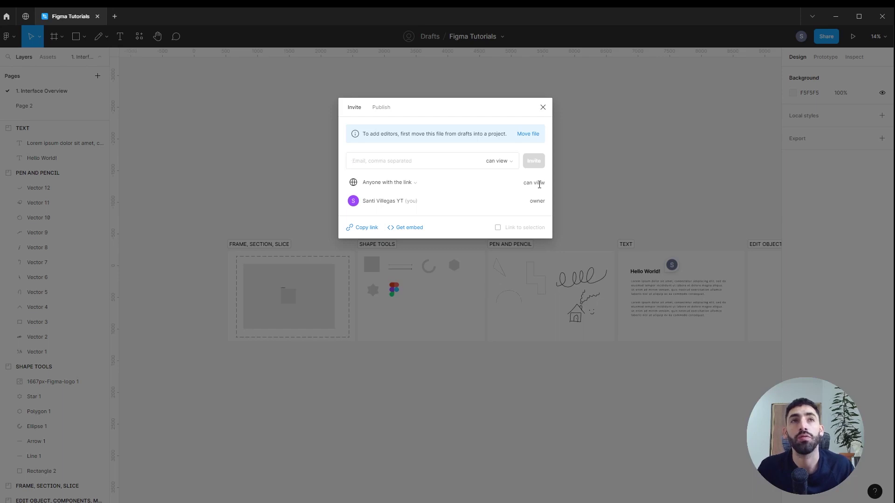
pyautogui.click(413, 184)
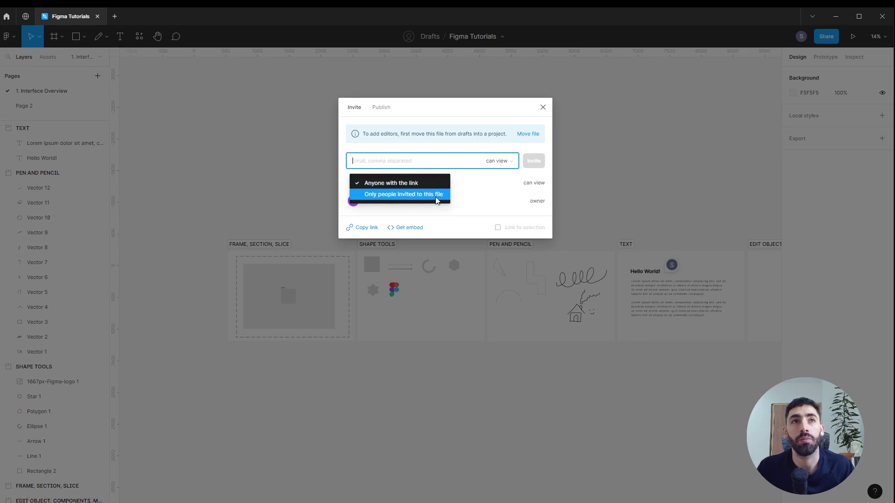
pyautogui.click(464, 199)
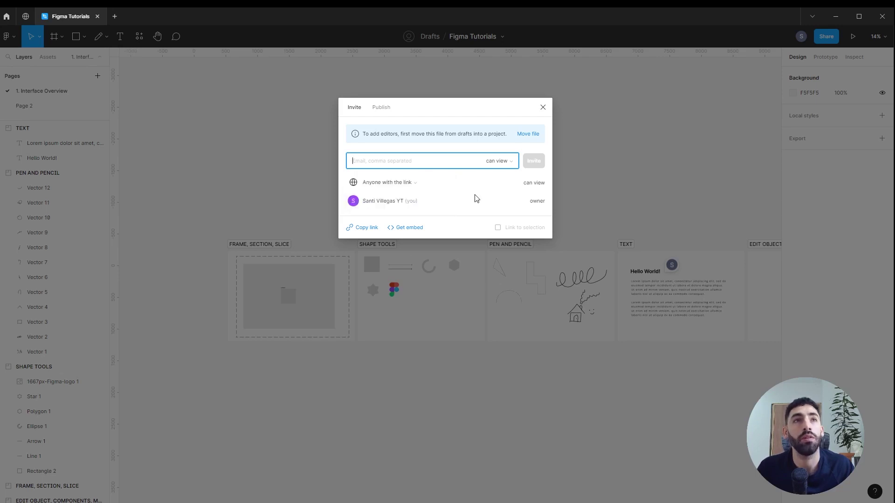
pyautogui.click(364, 229)
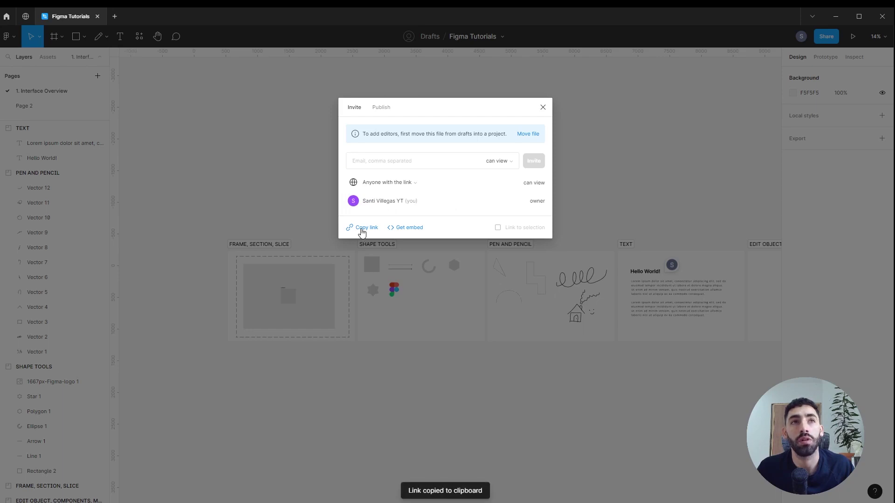
# Step: Copy the public embed code and bring up the Publish to Community option
pyautogui.click(410, 228)
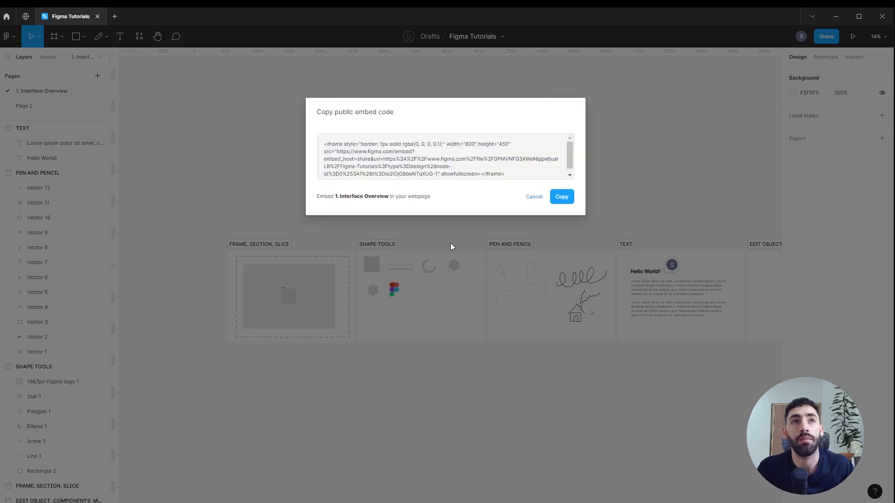
pyautogui.click(561, 197)
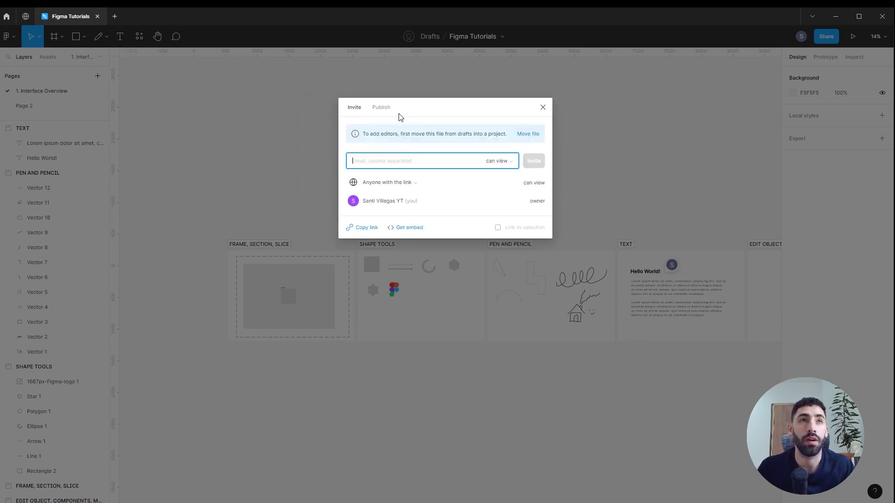
pyautogui.click(386, 108)
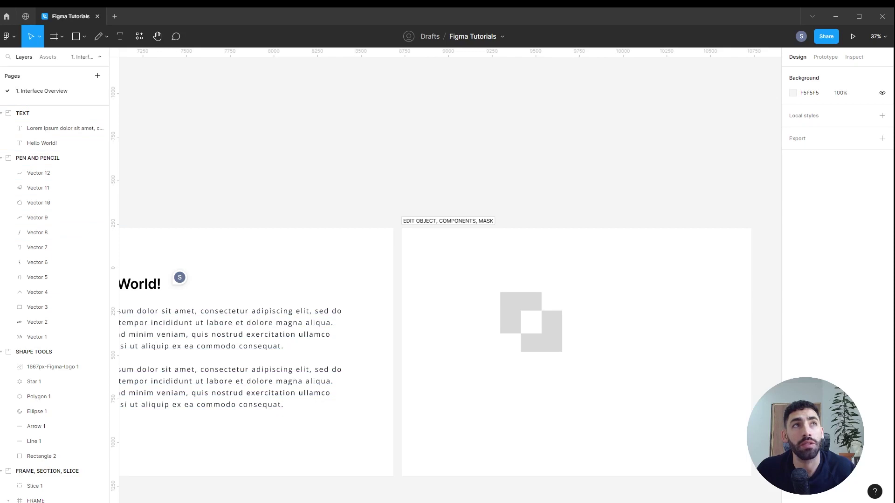
# Step: Create Page 2, then go back to 1. Interface Overview and show its layers
pyautogui.hscroll(5, 180, 278)
pyautogui.scroll(-2, 179, 278)
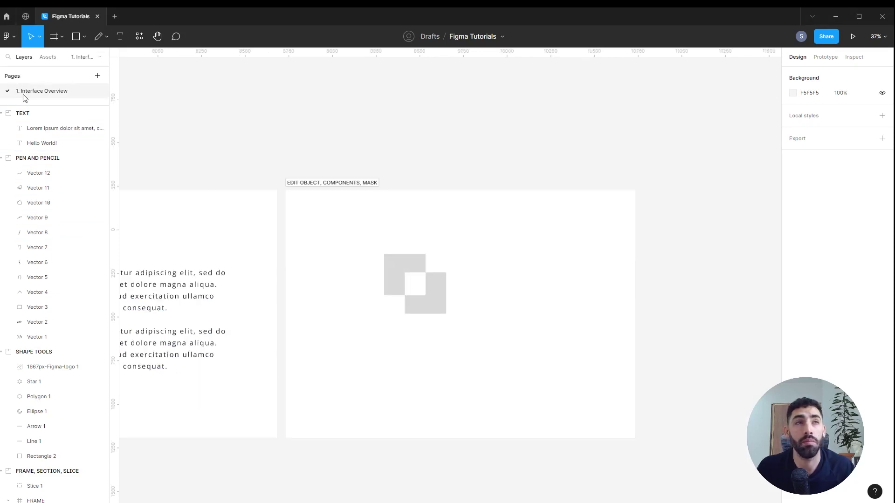
pyautogui.scroll(-5, 365, 168)
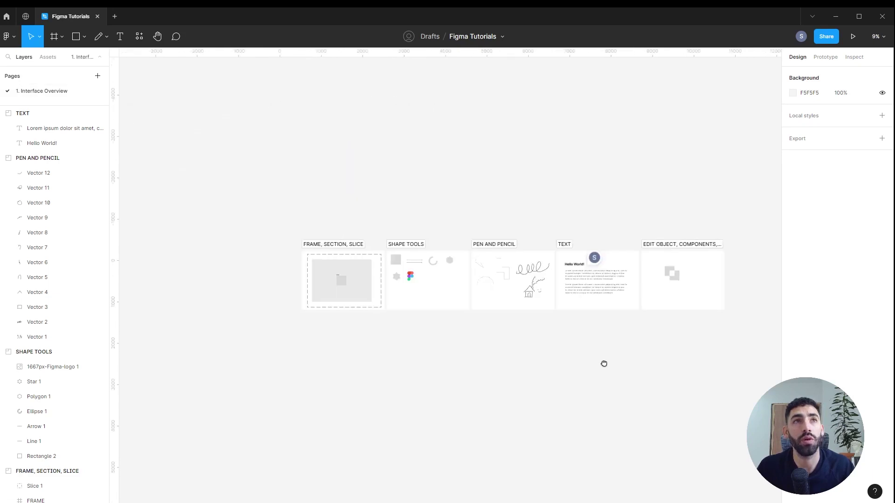
pyautogui.moveTo(604, 362); pyautogui.dragTo(531, 357)
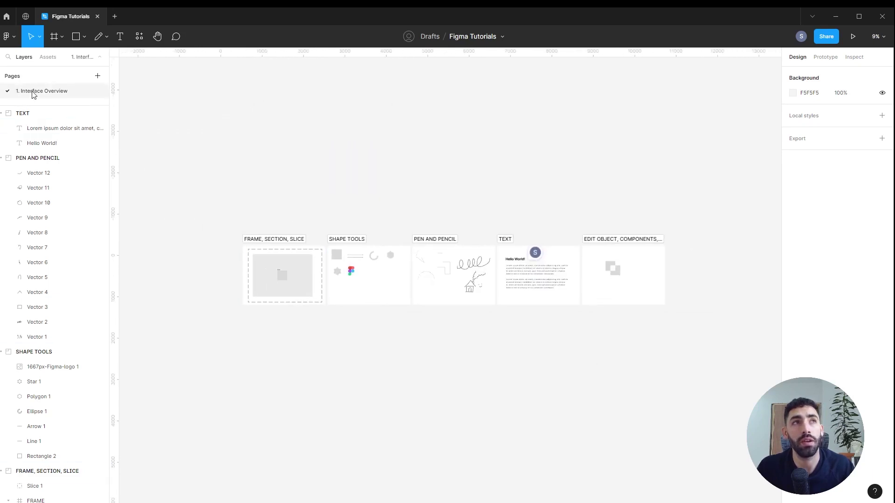
pyautogui.click(97, 77)
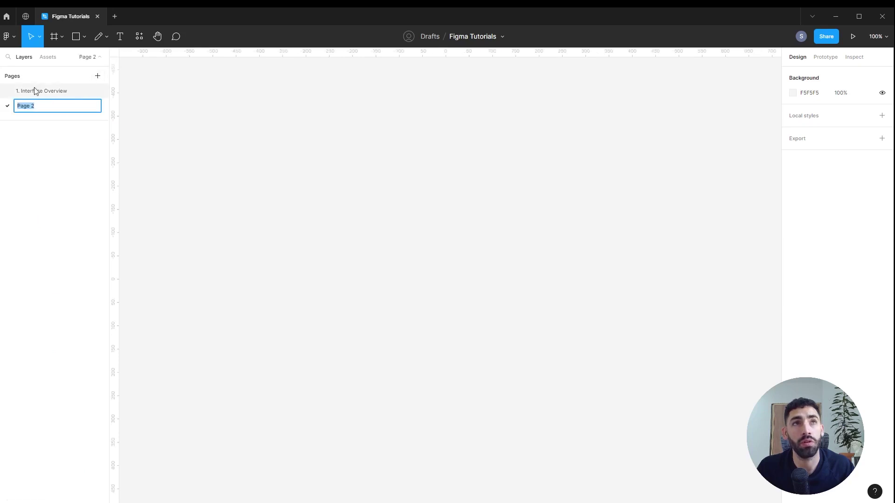
pyautogui.click(47, 92)
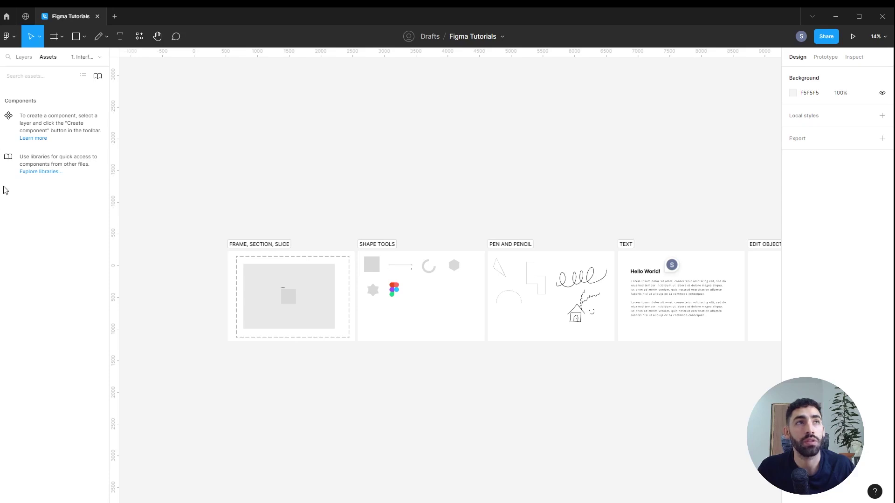
pyautogui.click(98, 57)
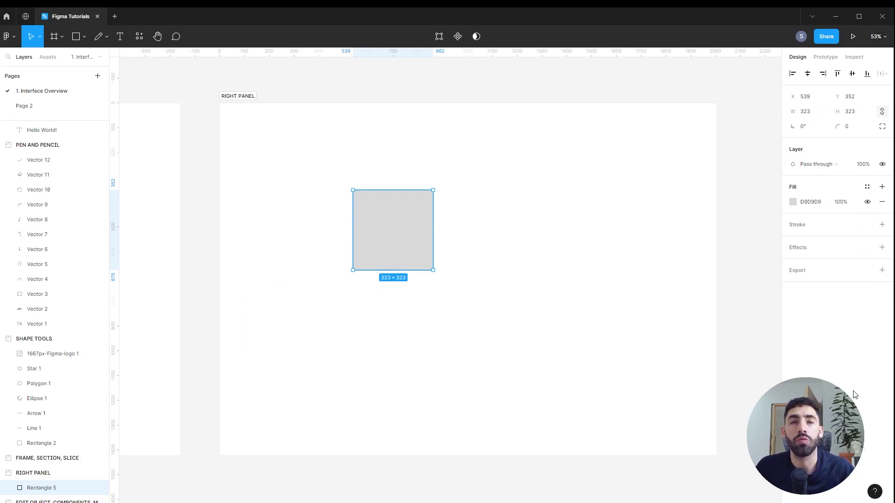
# Step: Centre Rectangle 5 in its frame, trying X 1000 and undoing it
pyautogui.moveTo(397, 228); pyautogui.dragTo(332, 201)
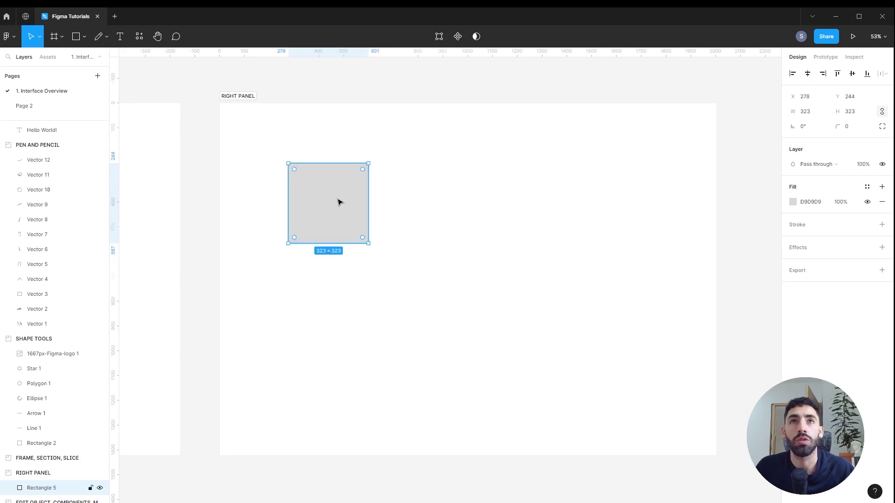
pyautogui.click(808, 74)
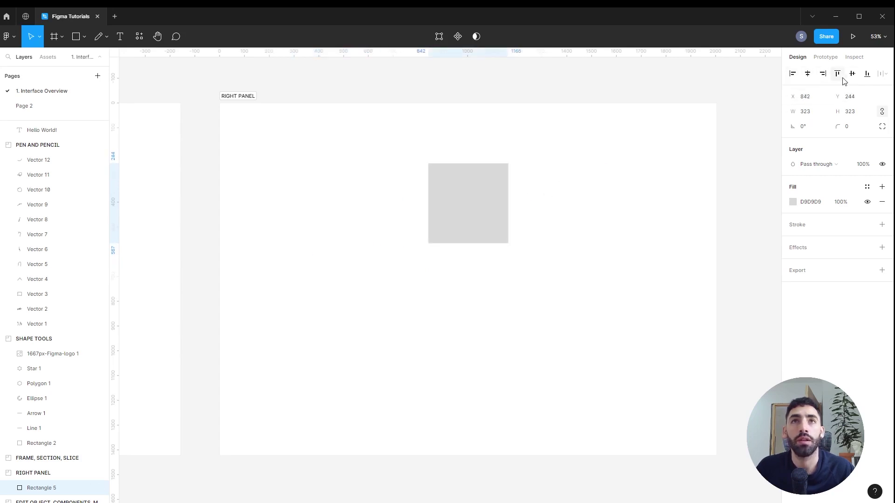
pyautogui.click(853, 73)
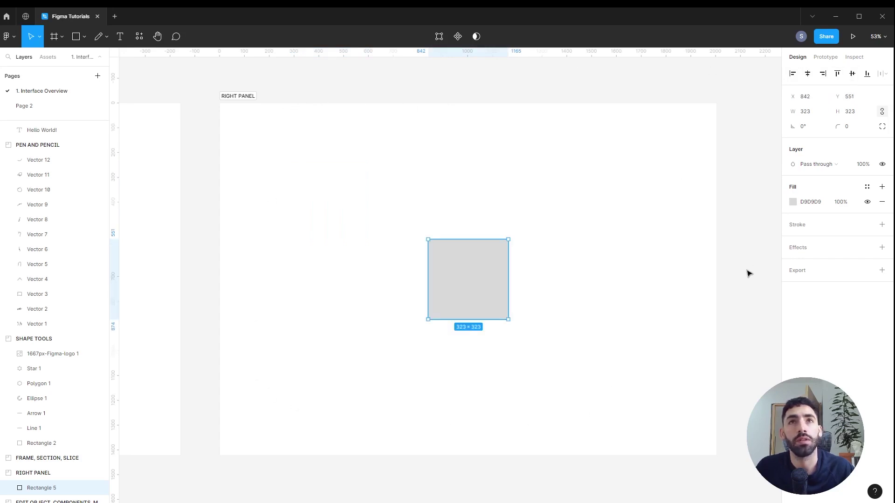
pyautogui.click(819, 97)
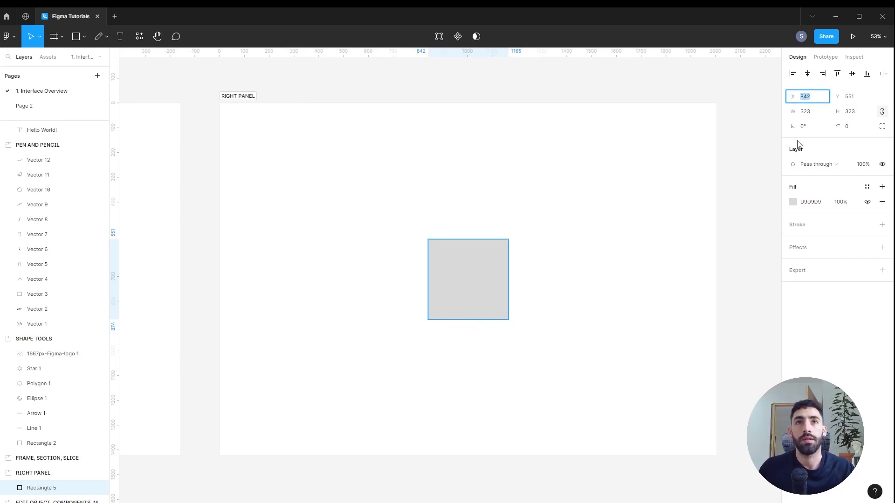
pyautogui.write('100')
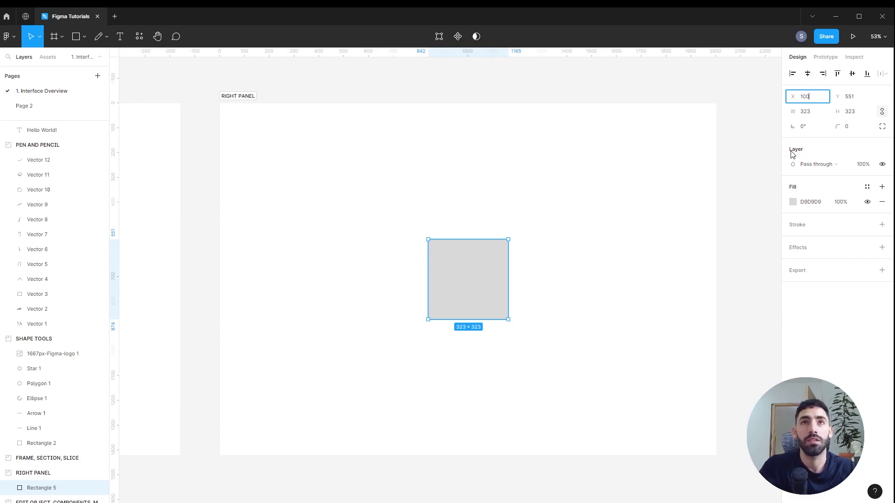
pyautogui.write('0')
pyautogui.press('Return')
pyautogui.hotkey('ctrl', 'z')
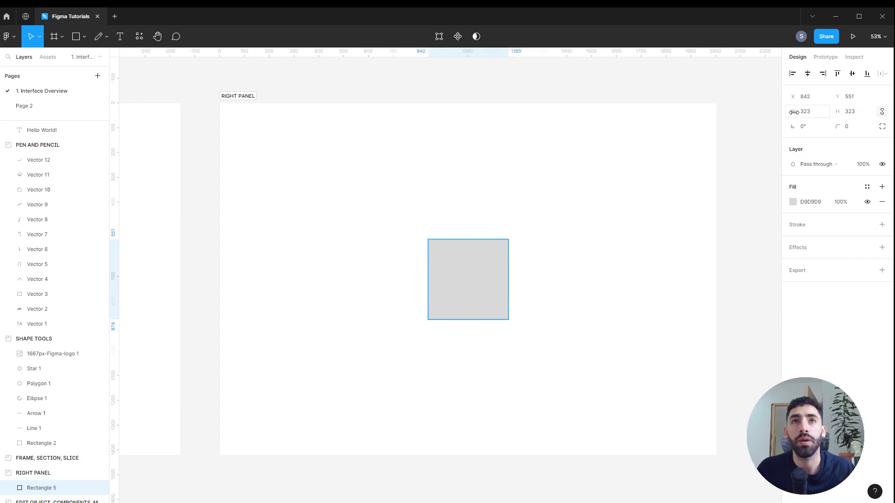
# Step: Unlock proportions and narrow the 500×500 square to 250 wide
pyautogui.click(813, 116)
pyautogui.write('500')
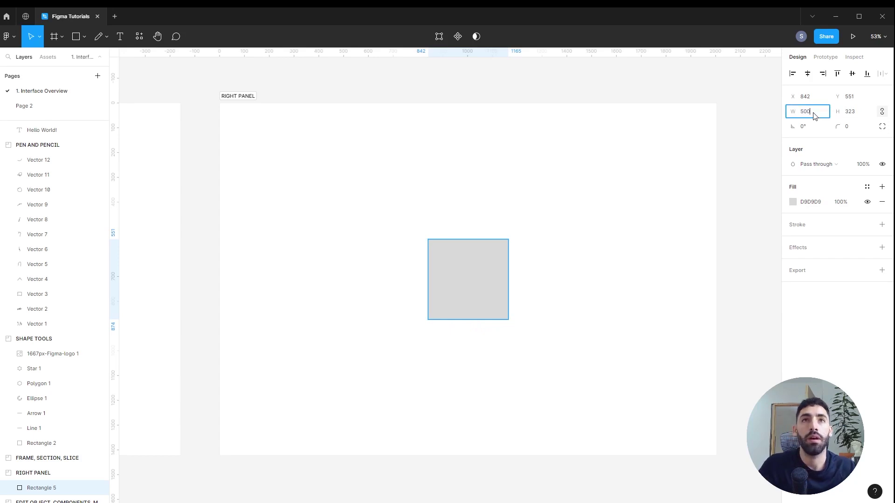
pyautogui.press('Return')
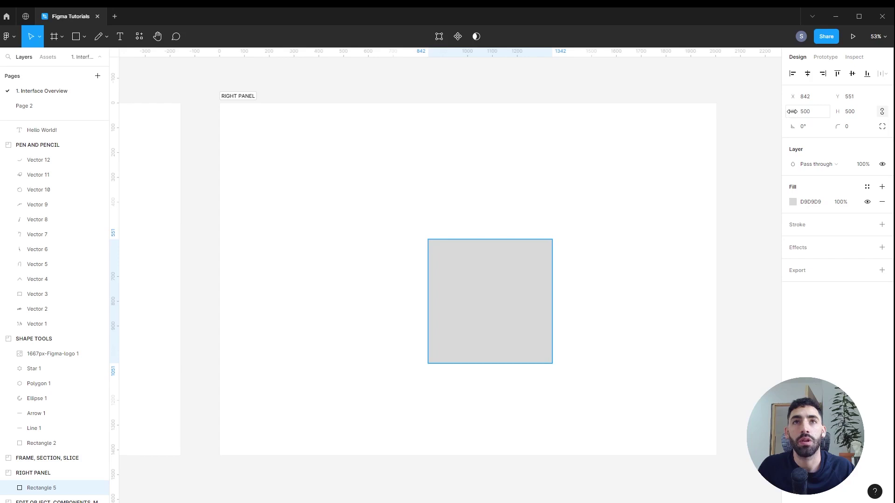
pyautogui.click(883, 113)
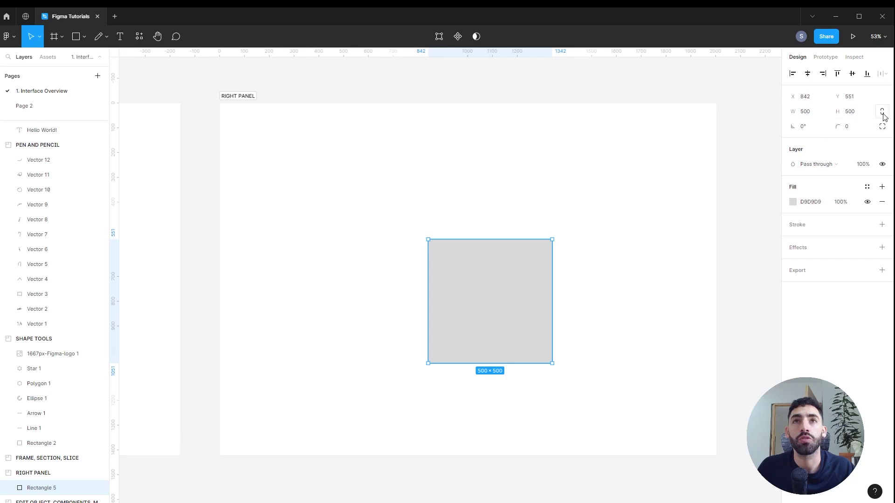
pyautogui.click(817, 119)
pyautogui.write('2')
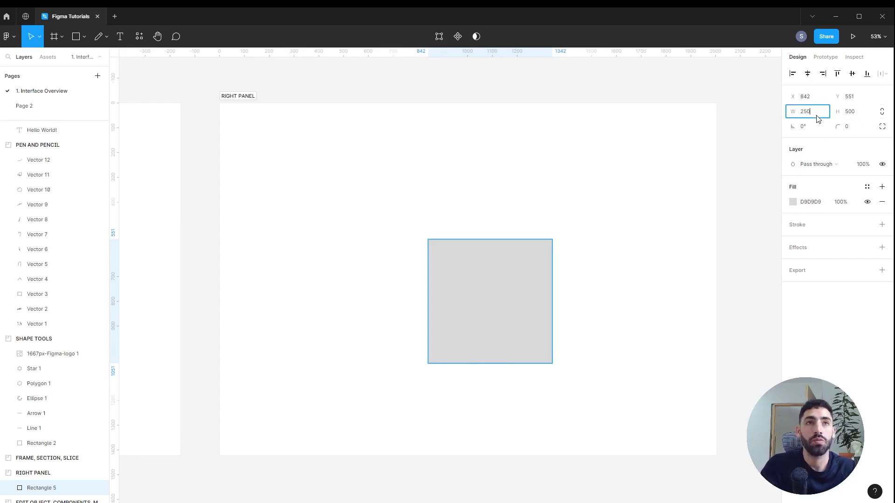
pyautogui.press('Return')
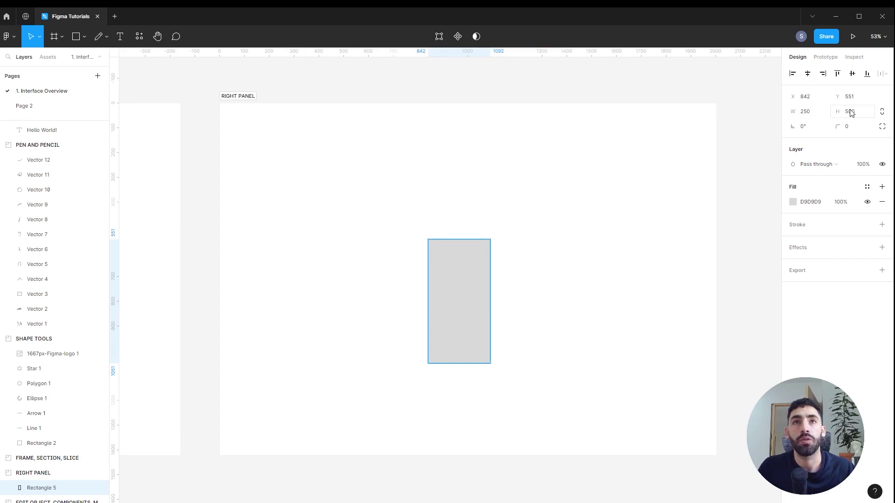
# Step: Rotate the rectangle 45° and give it a corner radius of 24
pyautogui.click(817, 130)
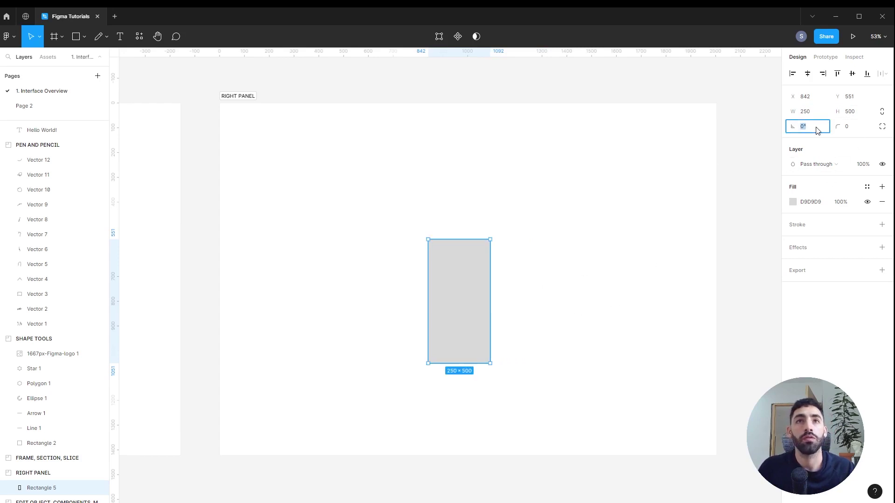
pyautogui.write('45')
pyautogui.press('Return')
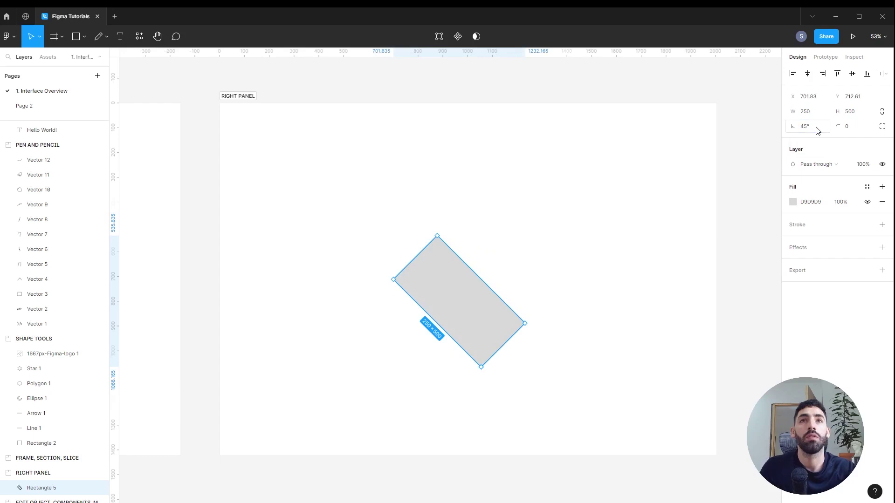
pyautogui.click(848, 127)
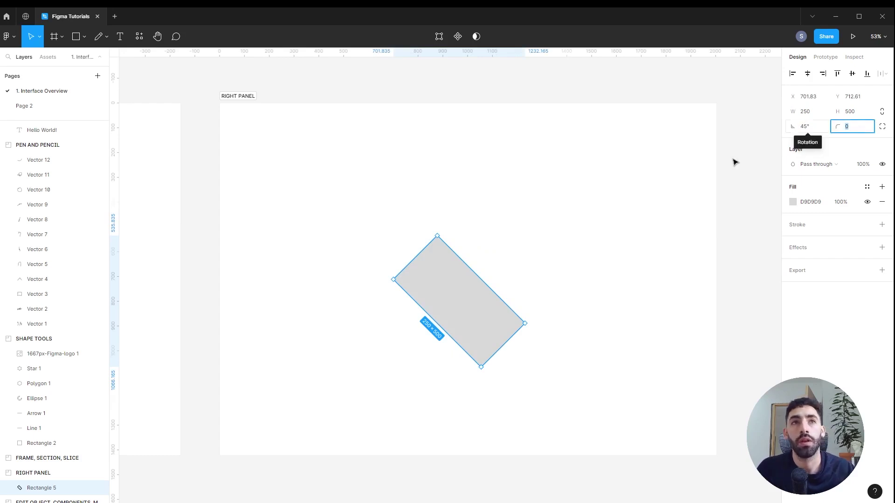
pyautogui.moveTo(440, 250)
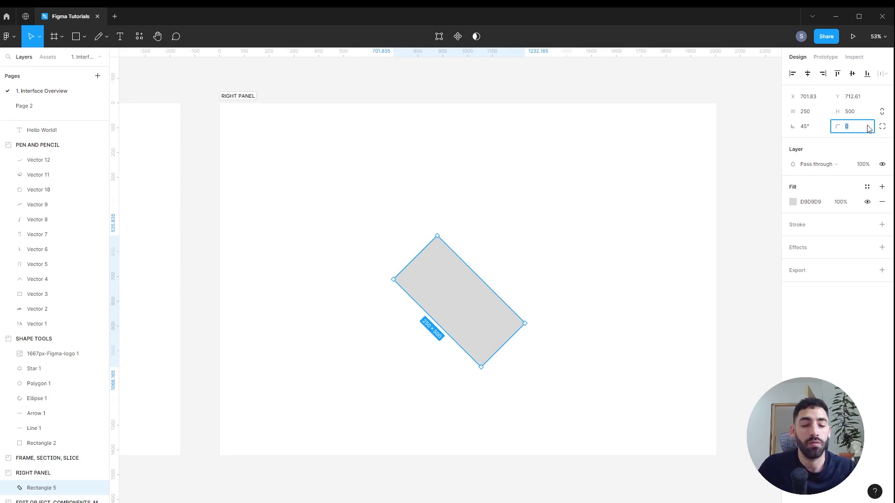
pyautogui.write('24')
pyautogui.press('Return')
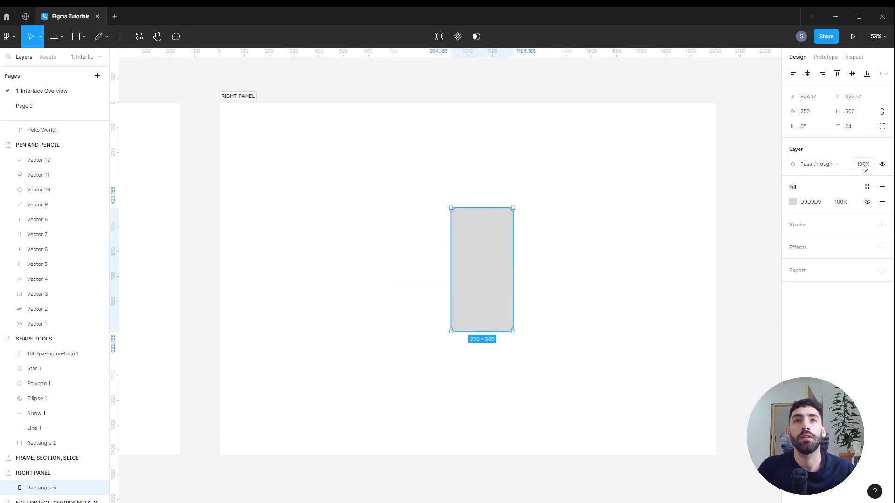
# Step: Set the rectangle's layer opacity to 50% and show the blend mode list
pyautogui.click(863, 166)
pyautogui.write('50')
pyautogui.press('Return')
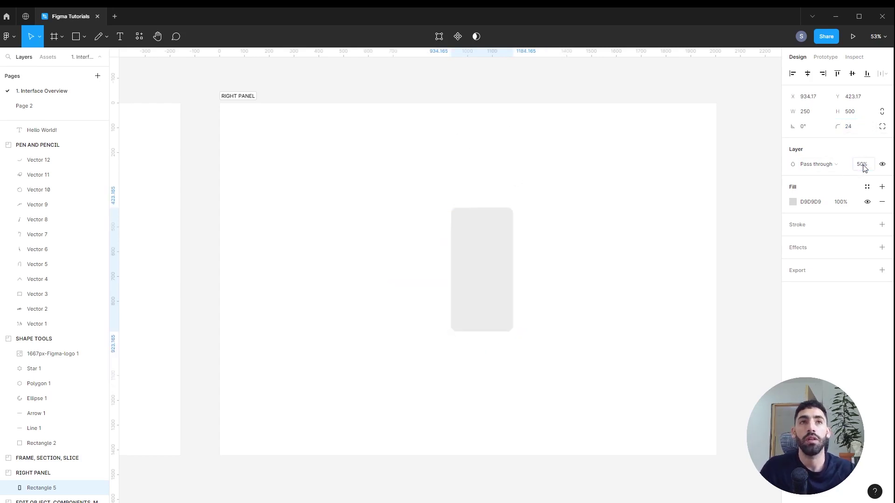
pyautogui.click(830, 165)
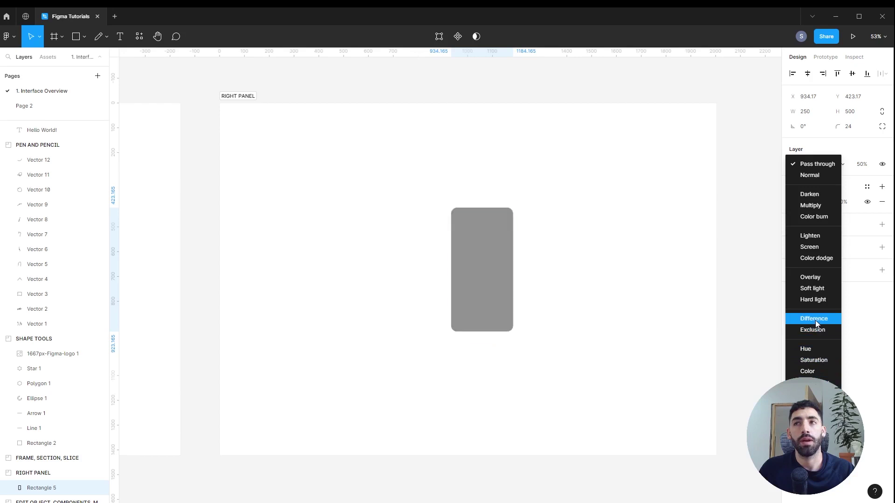
# Step: Leave the blend mode unchanged and colour the fill light cyan 76D9D9
pyautogui.hotkey('ctrl', 'z')
pyautogui.click(791, 203)
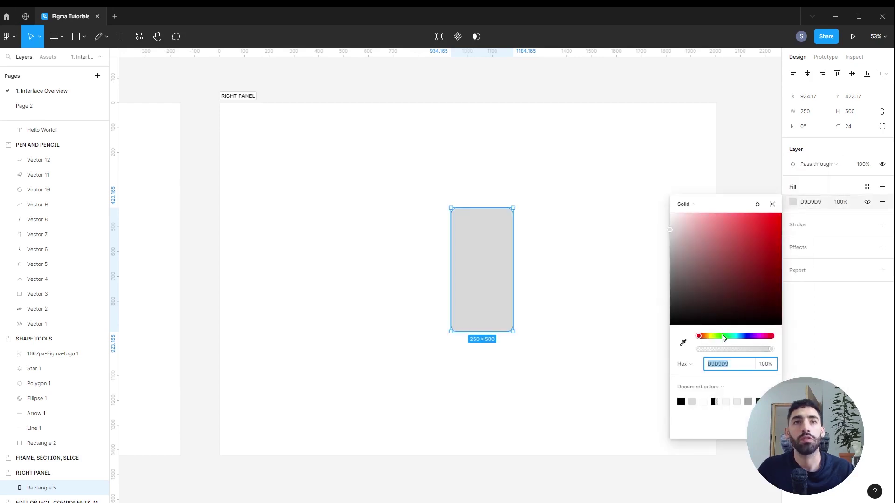
pyautogui.moveTo(725, 337); pyautogui.dragTo(735, 336)
pyautogui.click(721, 230)
# Step: Try linear, angular, diamond and image fill types, undoing the image fill
pyautogui.click(687, 204)
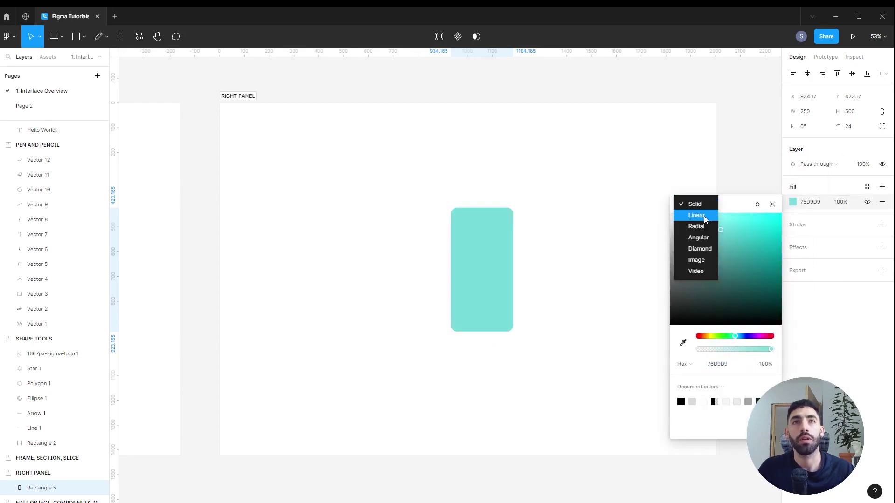
pyautogui.click(704, 215)
pyautogui.click(686, 204)
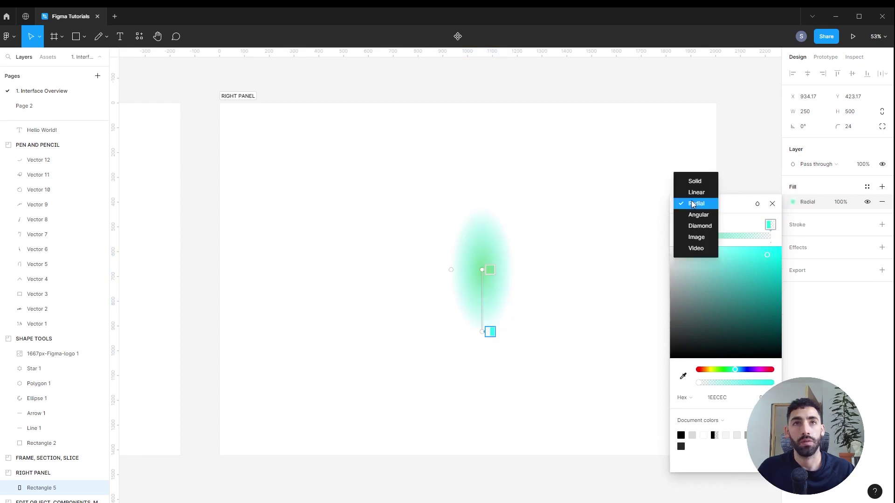
pyautogui.click(684, 214)
pyautogui.click(699, 208)
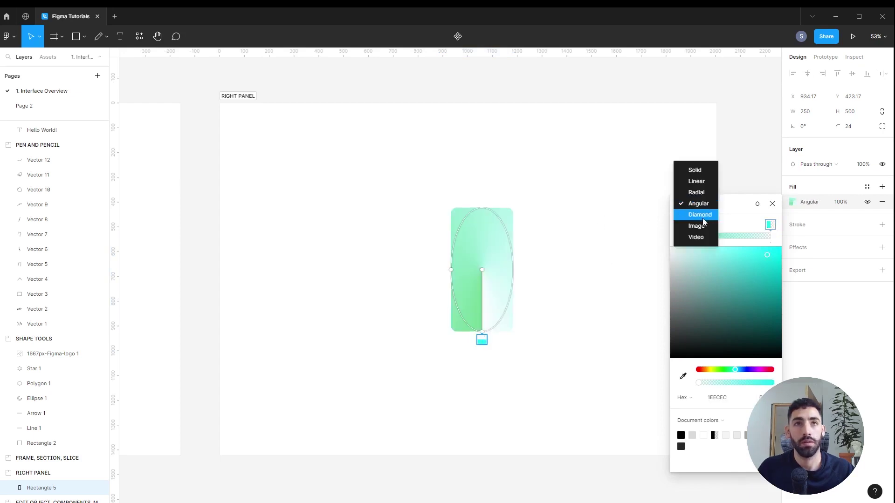
pyautogui.click(703, 217)
pyautogui.click(705, 210)
pyautogui.click(704, 216)
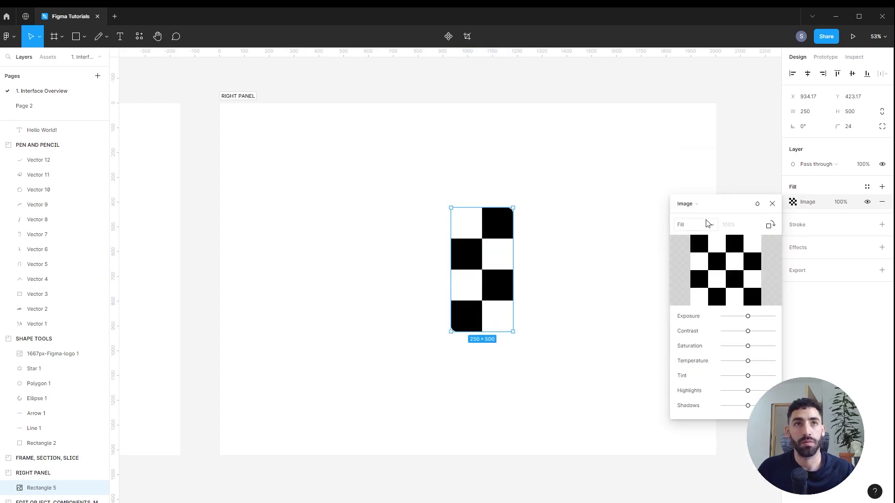
pyautogui.hotkey('ctrl', 'z')
pyautogui.hotkey('ctrl', 'z')
pyautogui.hotkey('ctrl', 'z')
pyautogui.hotkey('ctrl', 'z')
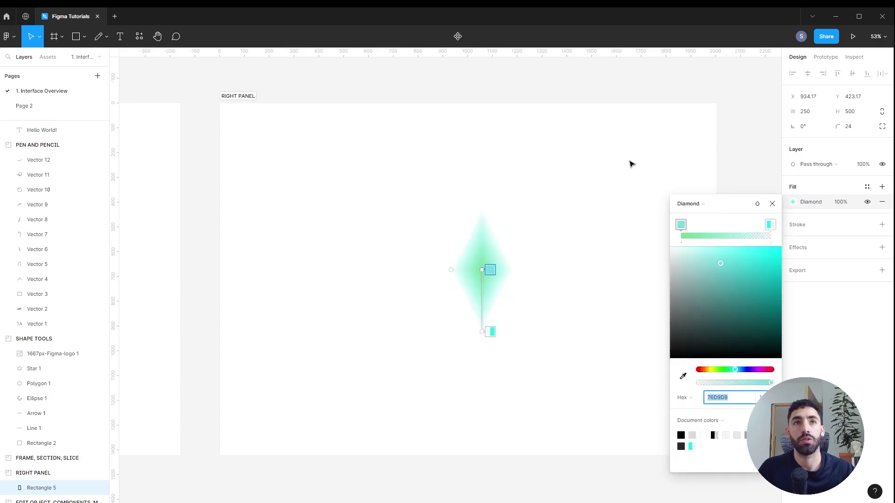
# Step: Add a solid stroke, trying red, then set weight 6 and darken it to grey
pyautogui.click(827, 229)
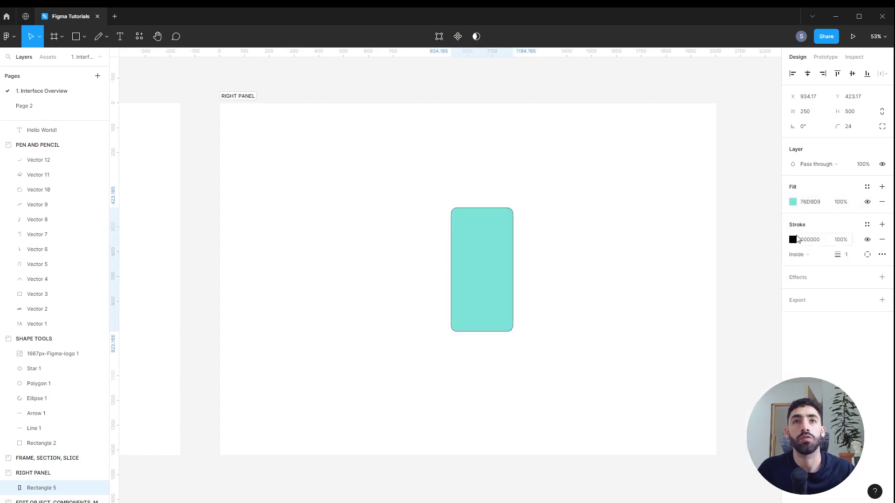
pyautogui.click(793, 240)
pyautogui.moveTo(725, 289)
pyautogui.mouseDown()
pyautogui.moveTo(723, 270)
pyautogui.moveTo(767, 266)
pyautogui.moveTo(758, 259)
pyautogui.mouseUp()
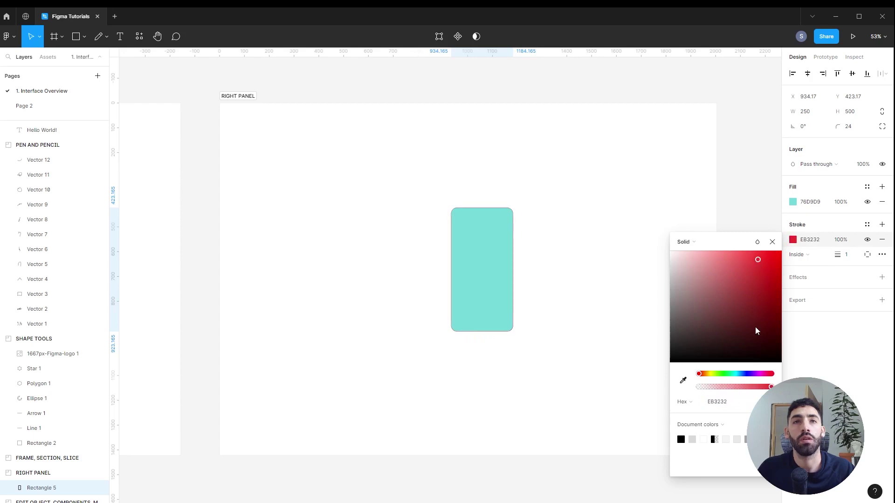
pyautogui.click(694, 243)
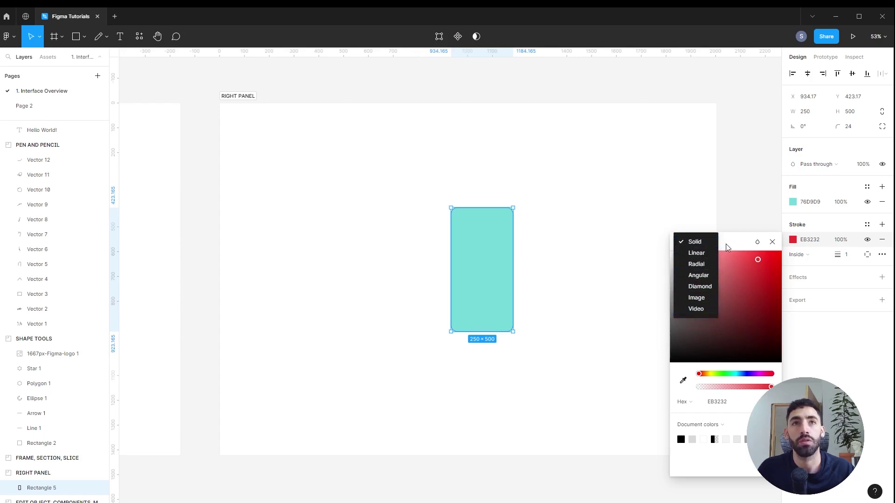
pyautogui.click(696, 245)
pyautogui.click(850, 258)
pyautogui.press('Up')
pyautogui.press('Up')
pyautogui.press('Up')
pyautogui.press('Up')
pyautogui.press('Up')
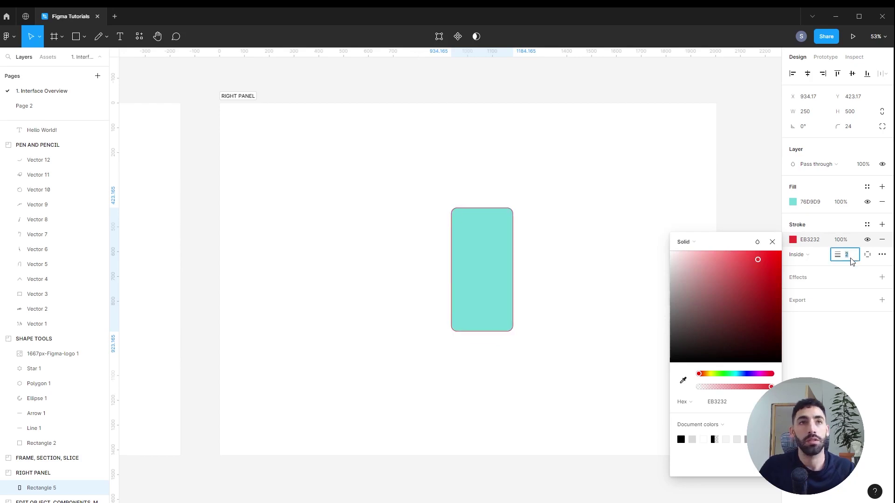
pyautogui.moveTo(738, 292)
pyautogui.mouseDown()
pyautogui.moveTo(669, 319)
pyautogui.moveTo(661, 336)
pyautogui.moveTo(673, 293)
pyautogui.mouseUp()
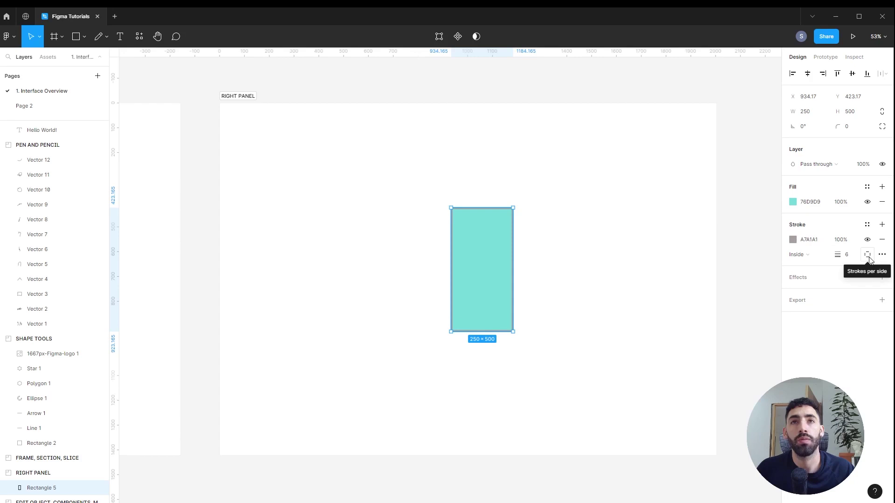
# Step: Try a top-only then bottom-only stroke before switching to custom per-side weights
pyautogui.click(868, 256)
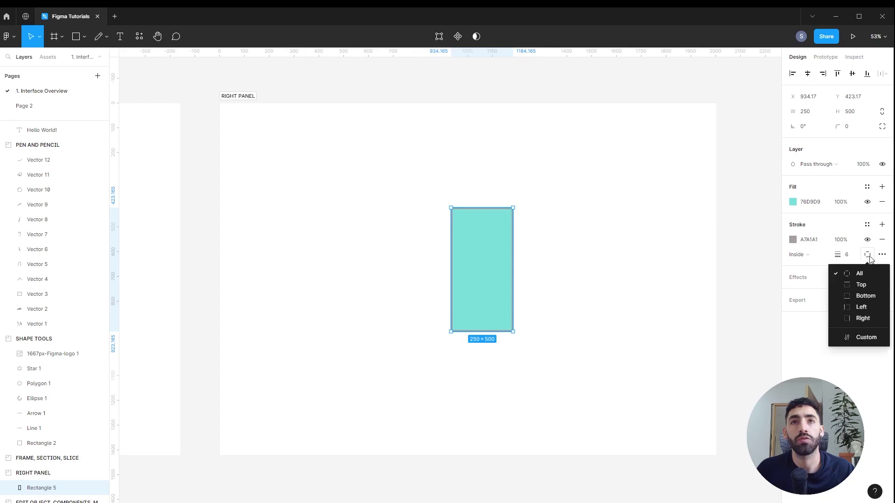
pyautogui.click(870, 284)
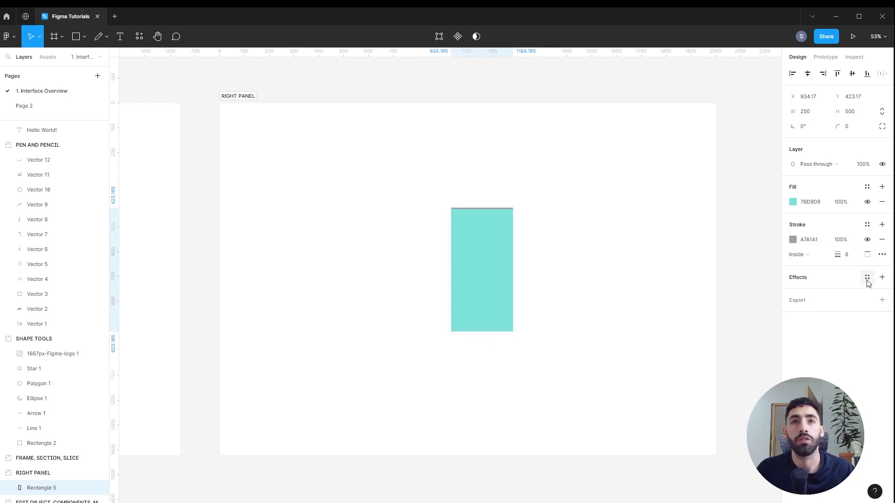
pyautogui.click(868, 255)
pyautogui.click(876, 296)
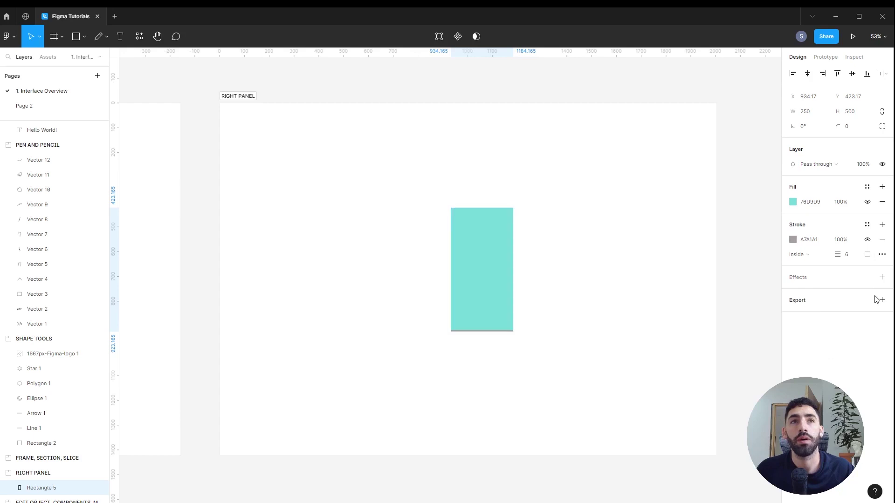
pyautogui.click(868, 256)
pyautogui.click(862, 335)
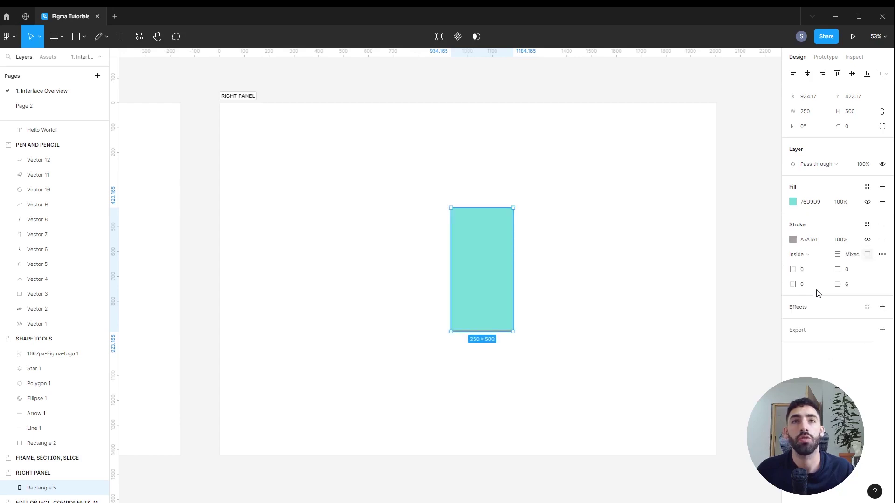
# Step: Enter individual side stroke weights: right 1 and top 2
pyautogui.click(808, 271)
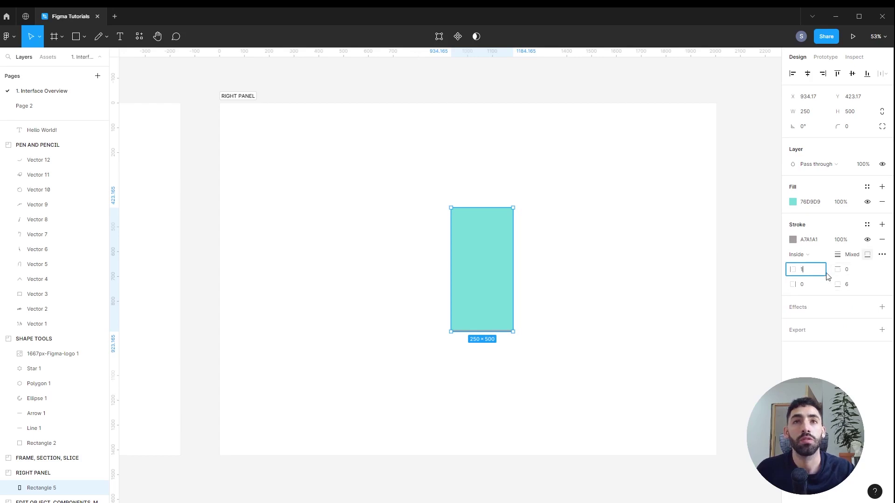
pyautogui.click(816, 288)
pyautogui.write('1')
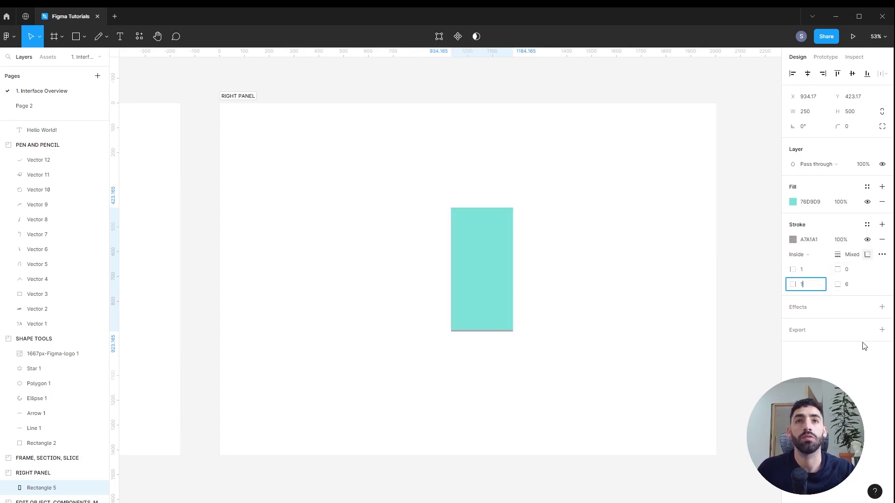
pyautogui.press('Return')
pyautogui.click(858, 270)
pyautogui.write('2')
pyautogui.click(857, 289)
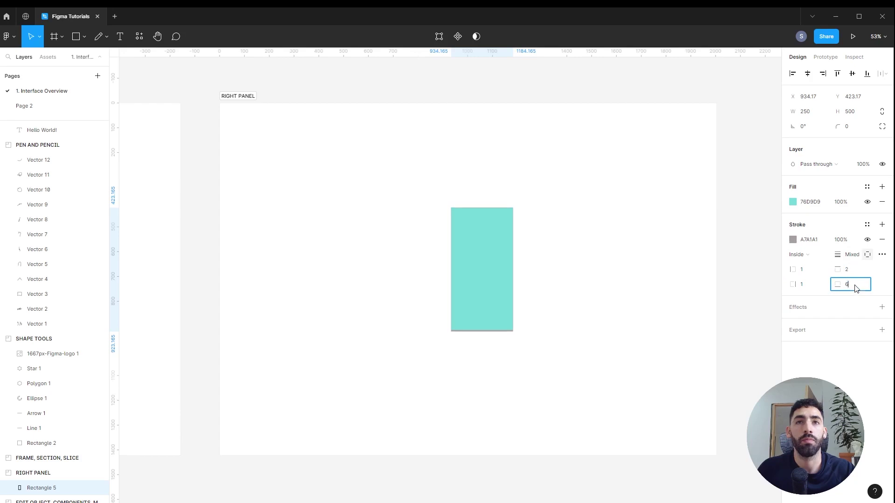
pyautogui.click(673, 292)
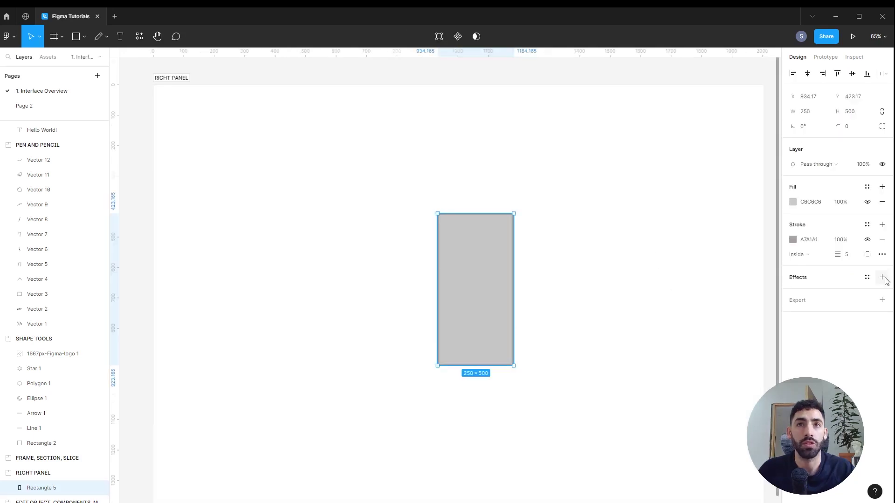
# Step: Add an effect, cycling through inner shadow, layer blur and background blur back to drop shadow
pyautogui.click(882, 278)
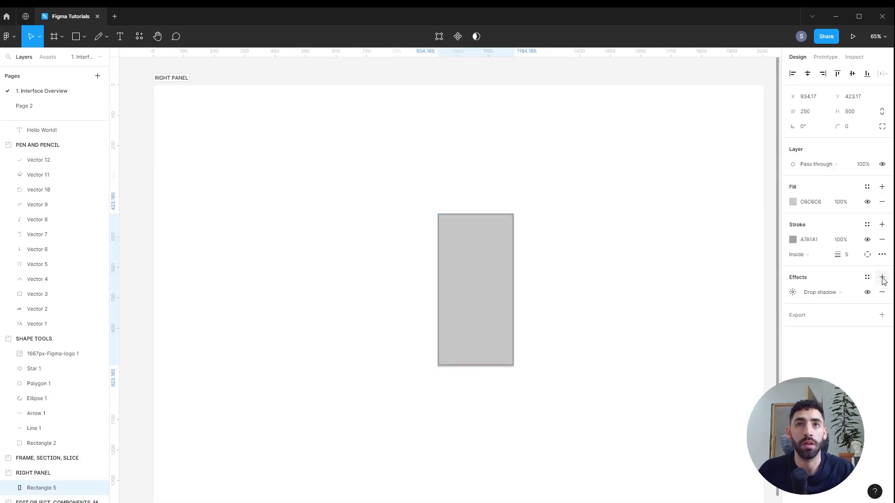
pyautogui.click(843, 294)
pyautogui.click(832, 282)
pyautogui.click(837, 293)
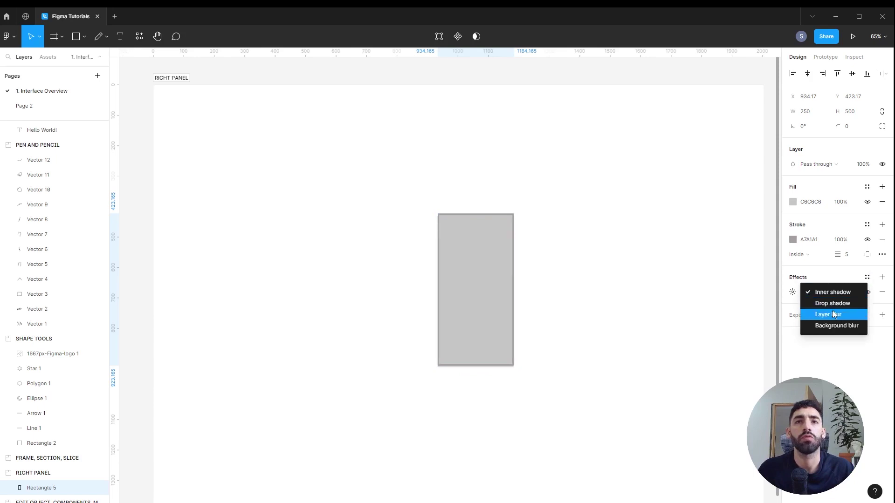
pyautogui.click(834, 315)
pyautogui.click(833, 293)
pyautogui.click(835, 304)
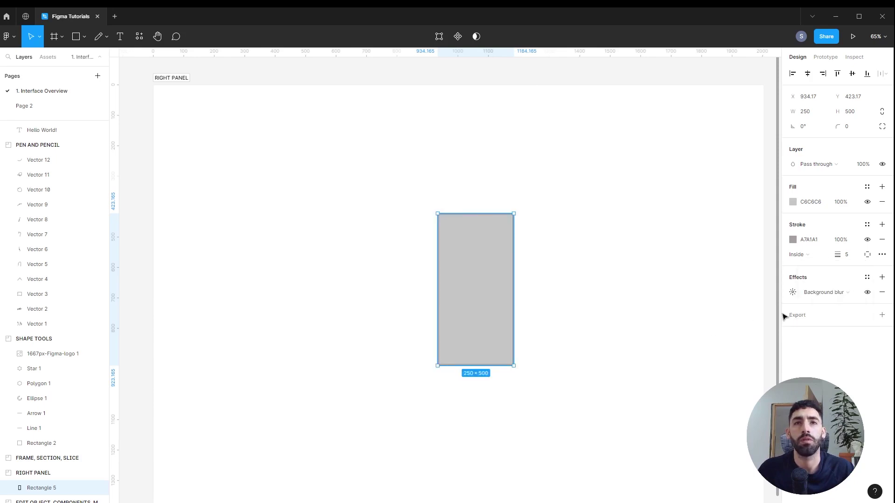
pyautogui.click(823, 292)
pyautogui.click(823, 258)
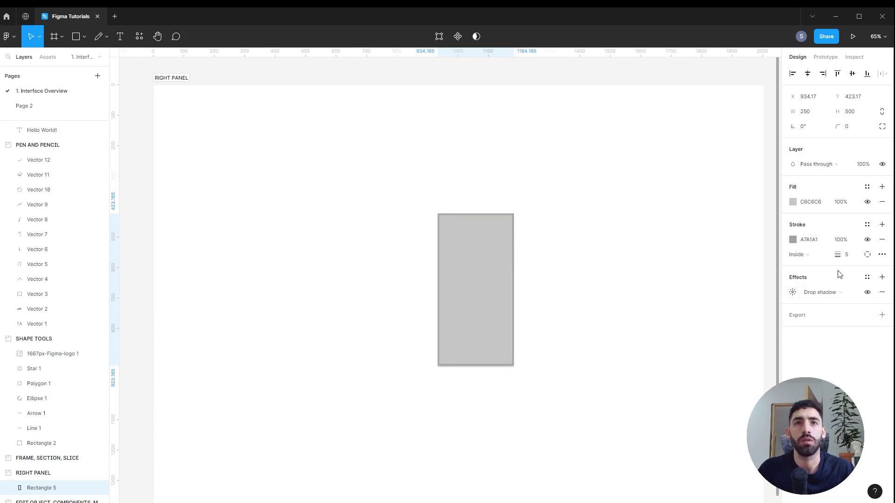
# Step: Set the drop shadow's offset to X 5, Y 5 and blur to 15
pyautogui.click(793, 293)
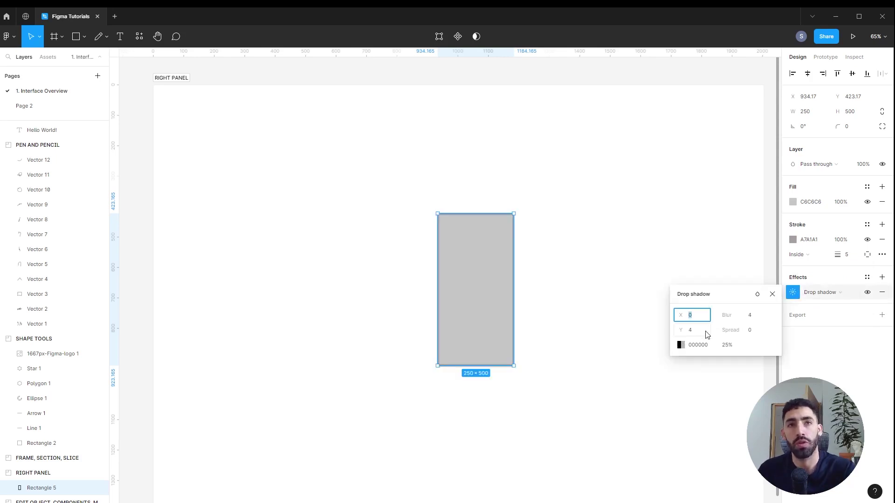
pyautogui.write('5')
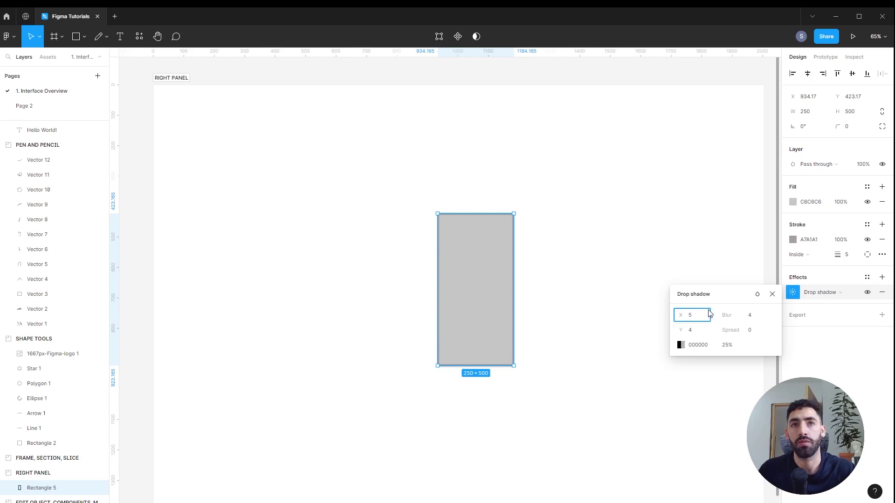
pyautogui.click(703, 334)
pyautogui.write('5')
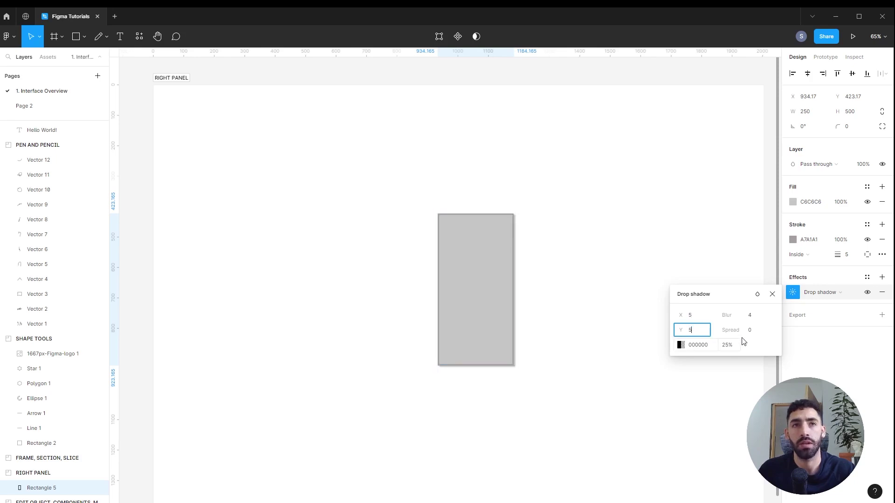
pyautogui.click(761, 321)
pyautogui.write('15')
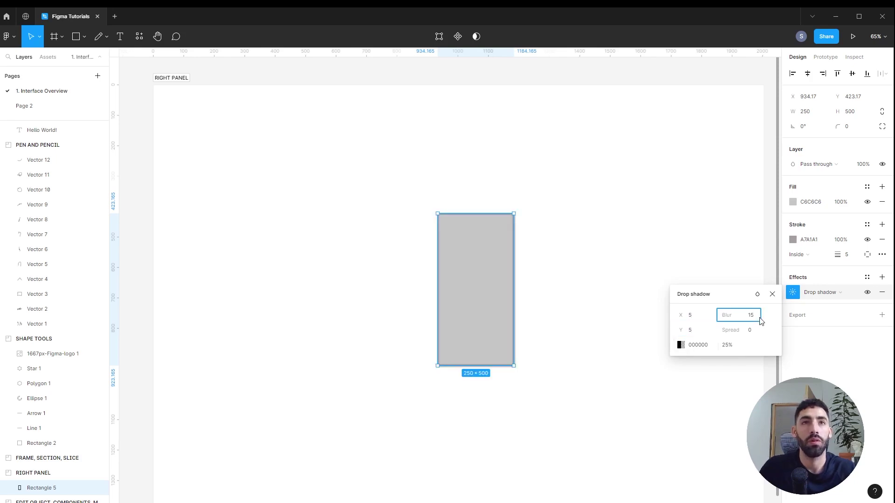
pyautogui.click(759, 335)
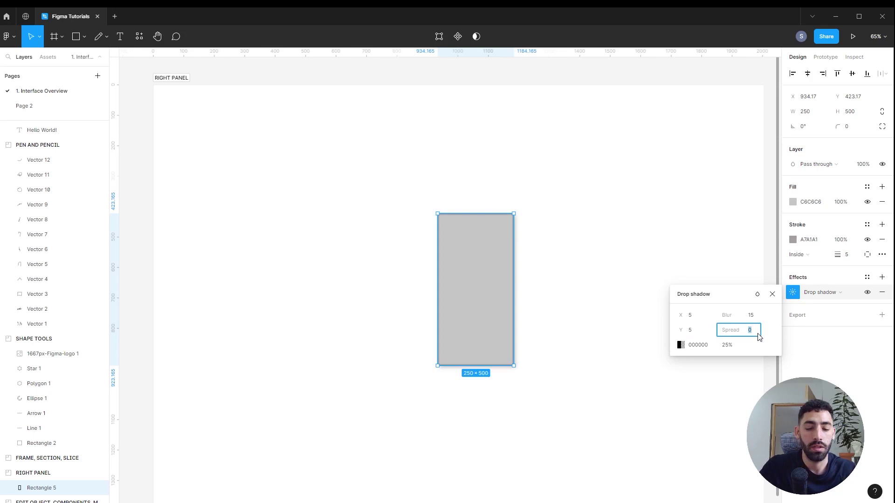
# Step: Colour the shadow bright blue 2855F5 and close its settings
pyautogui.click(681, 345)
pyautogui.click(600, 345)
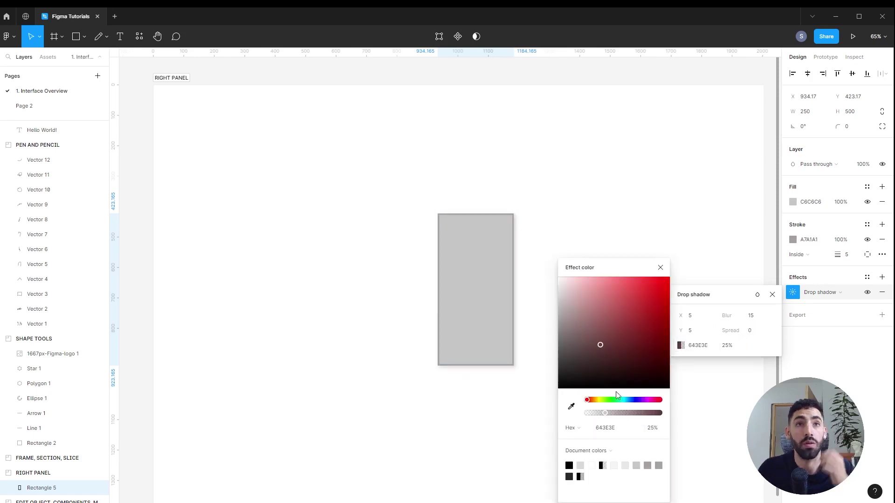
pyautogui.moveTo(616, 400); pyautogui.dragTo(633, 401)
pyautogui.moveTo(606, 343); pyautogui.dragTo(568, 317)
pyautogui.click(727, 345)
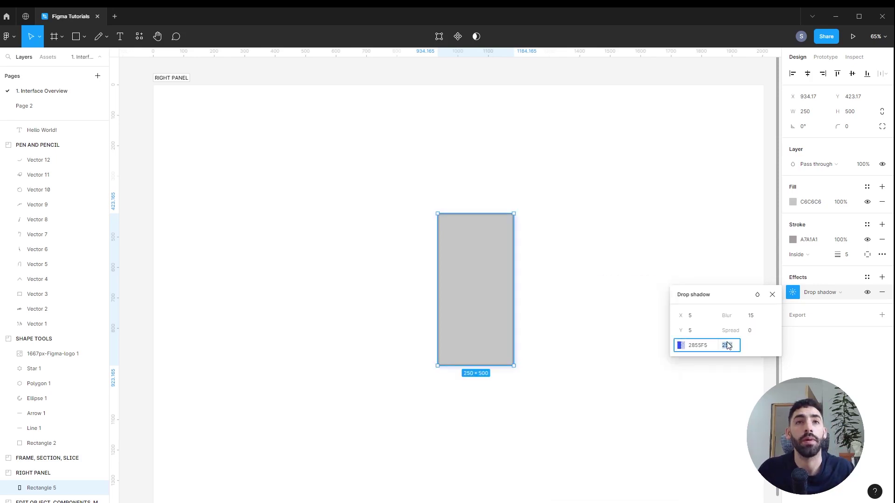
pyautogui.press('Escape')
pyautogui.press('Escape')
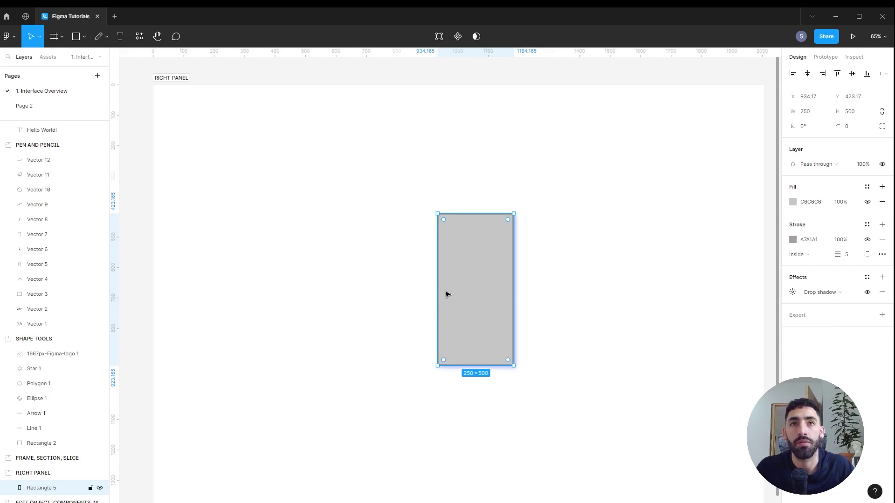
# Step: Add a 1x PNG export entry to the rectangle and check the format list
pyautogui.click(859, 315)
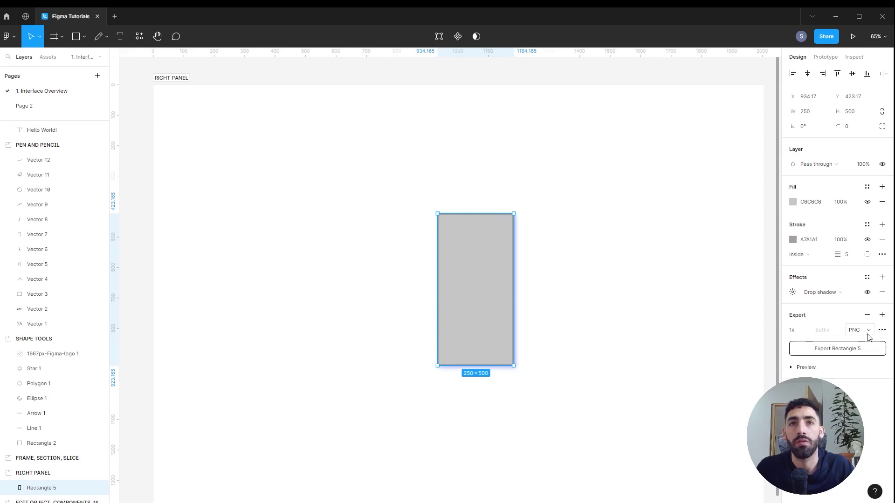
pyautogui.click(867, 333)
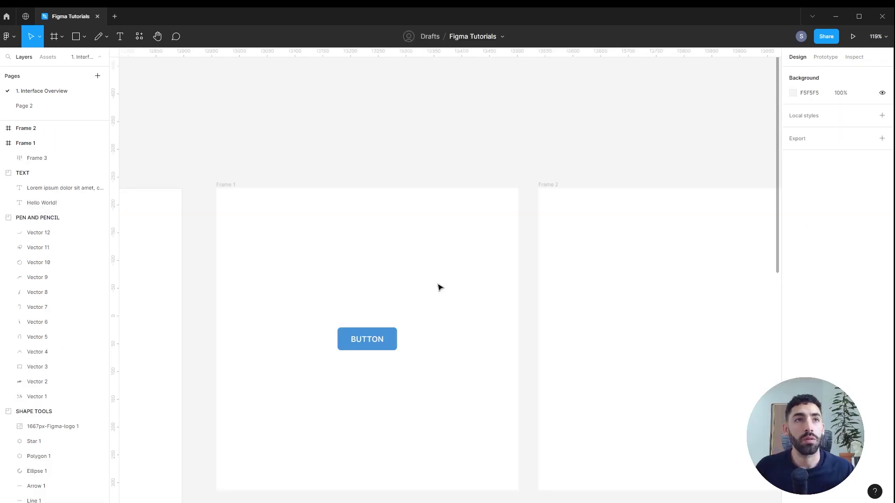
# Step: Select the Frame 2 button copy and darken its blue fill to 2A679E
pyautogui.scroll(-2, 389, 344)
pyautogui.click(356, 302)
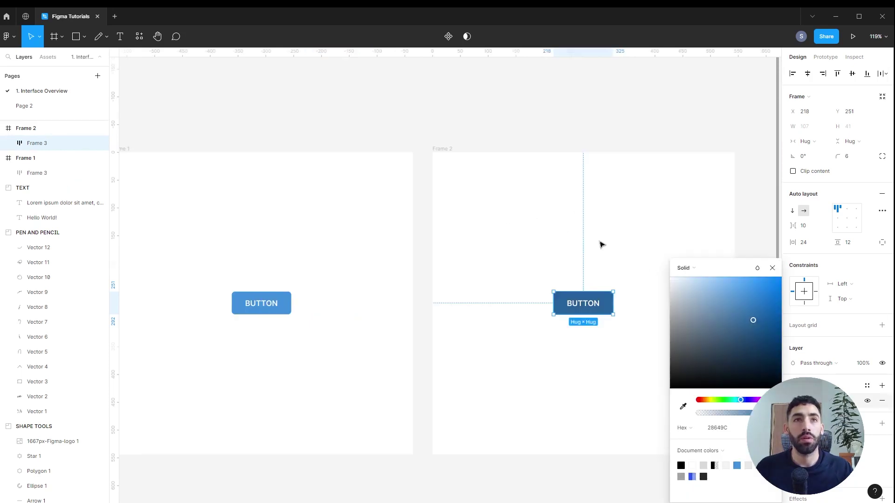
pyautogui.click(752, 319)
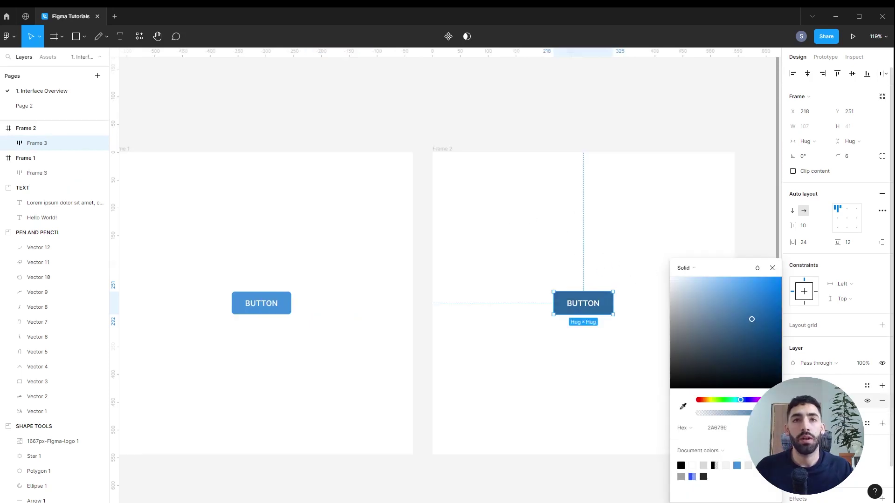
pyautogui.press('Escape')
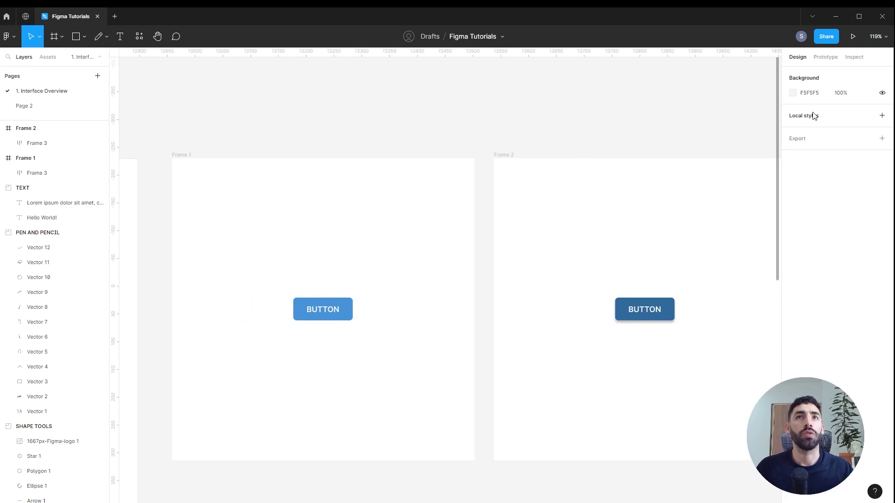
# Step: Connect the Frame 1 button to Frame 2 as a prototype link, keeping On click and Instant animation
pyautogui.click(827, 58)
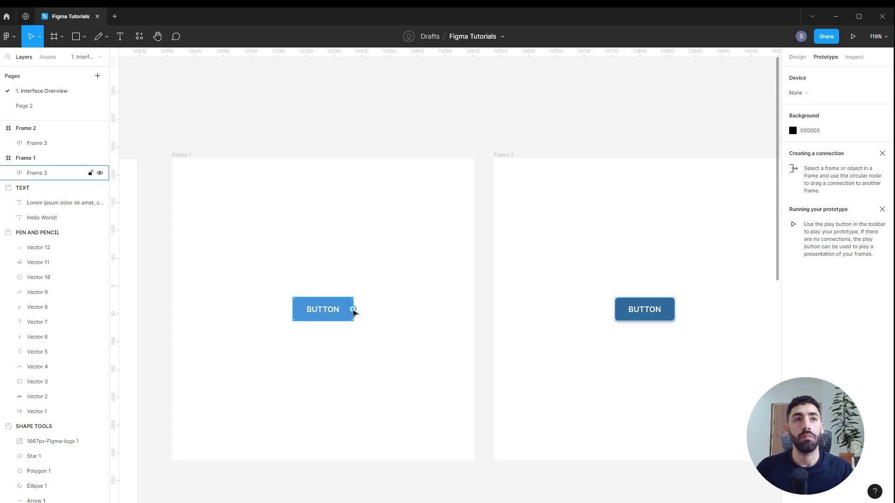
pyautogui.moveTo(353, 309); pyautogui.dragTo(625, 315)
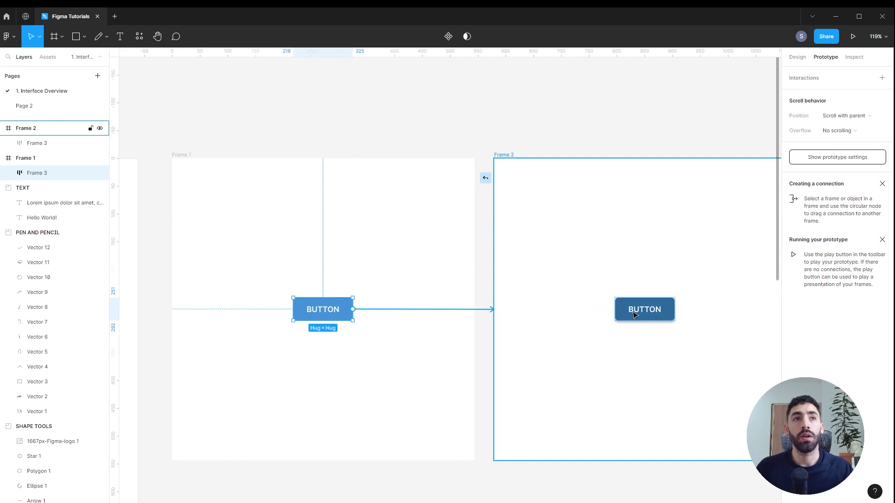
pyautogui.moveTo(634, 315); pyautogui.dragTo(631, 313)
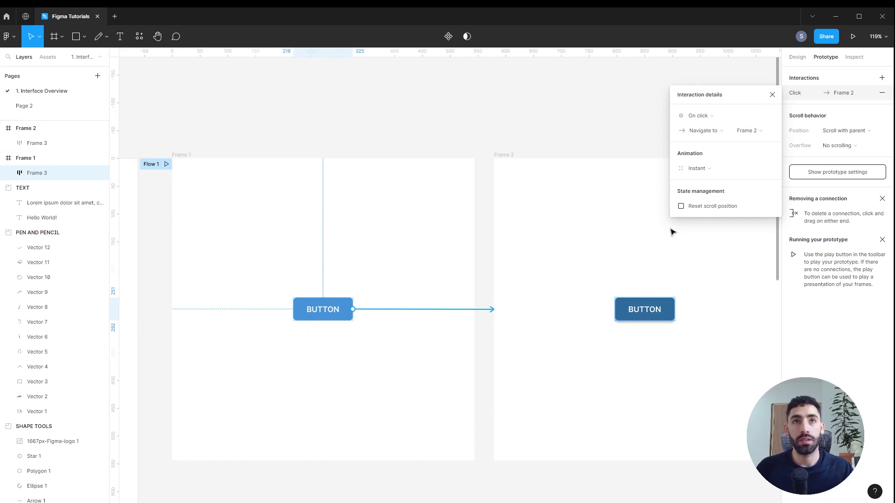
pyautogui.click(708, 119)
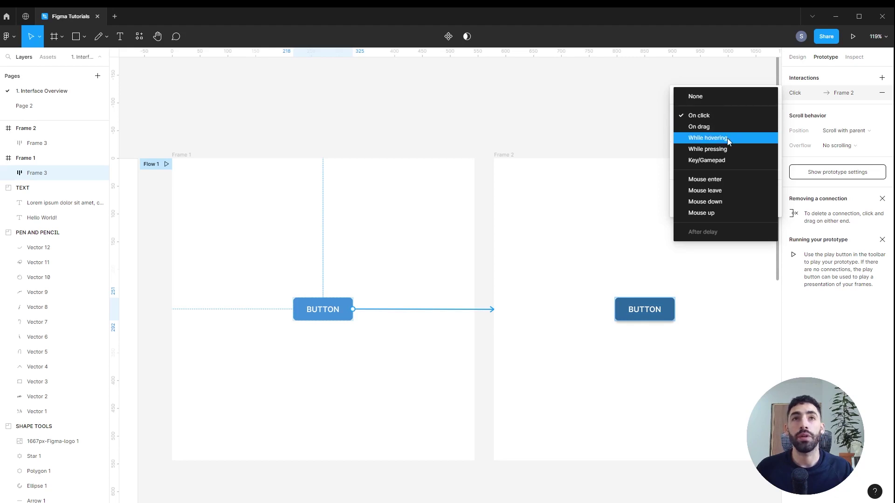
pyautogui.click(718, 169)
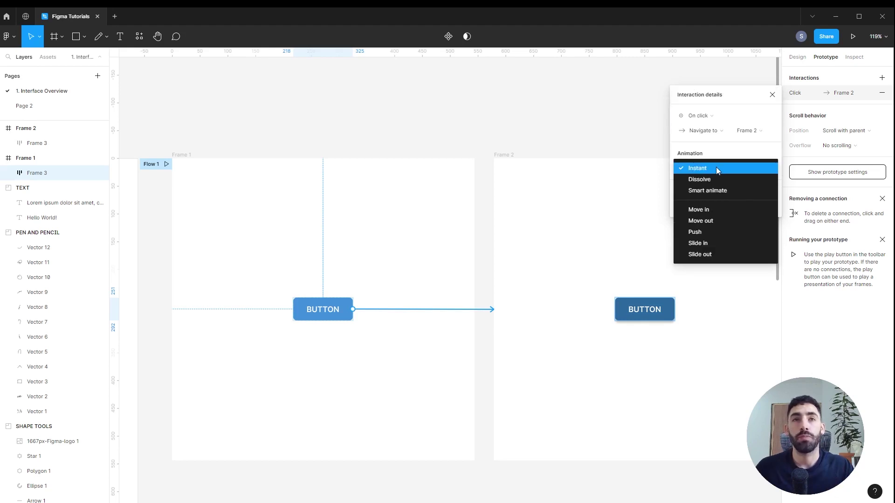
pyautogui.click(716, 168)
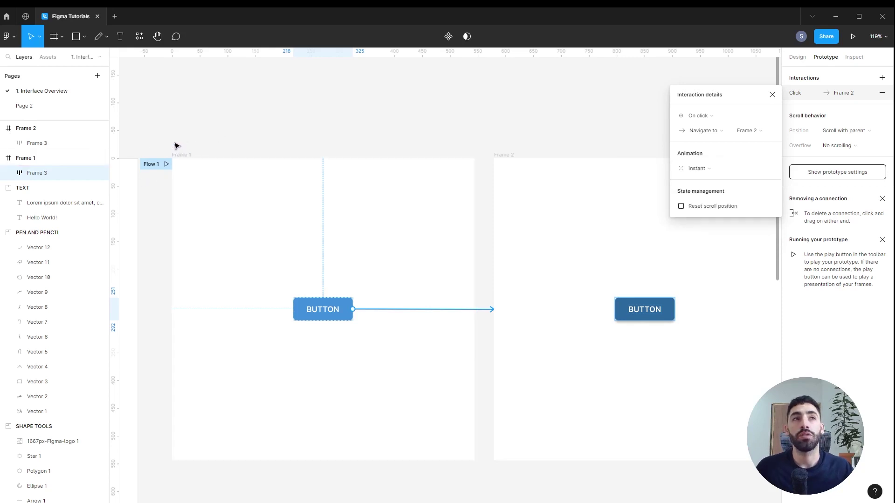
pyautogui.hscroll(-3, 177, 145)
# Step: Play the Flow 1 prototype to preview the button's navigation
pyautogui.click(217, 164)
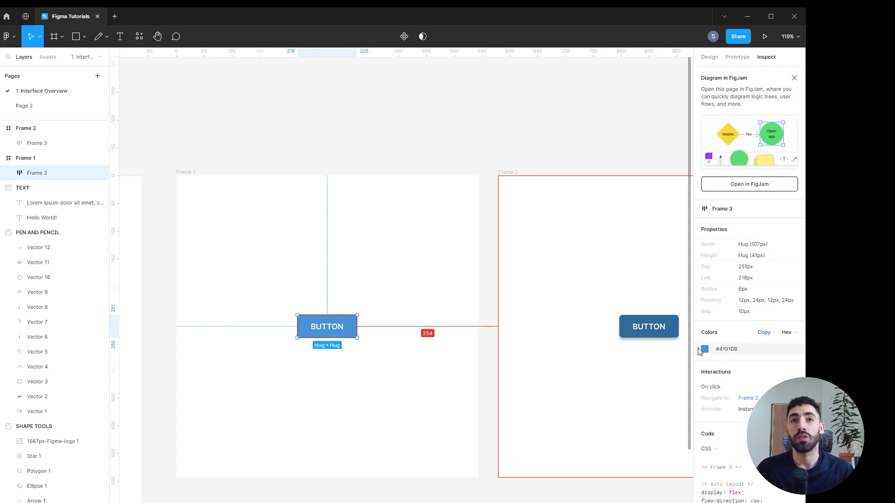
# Step: Show the button's generated code as iOS, then as Android, instead of CSS
pyautogui.click(733, 449)
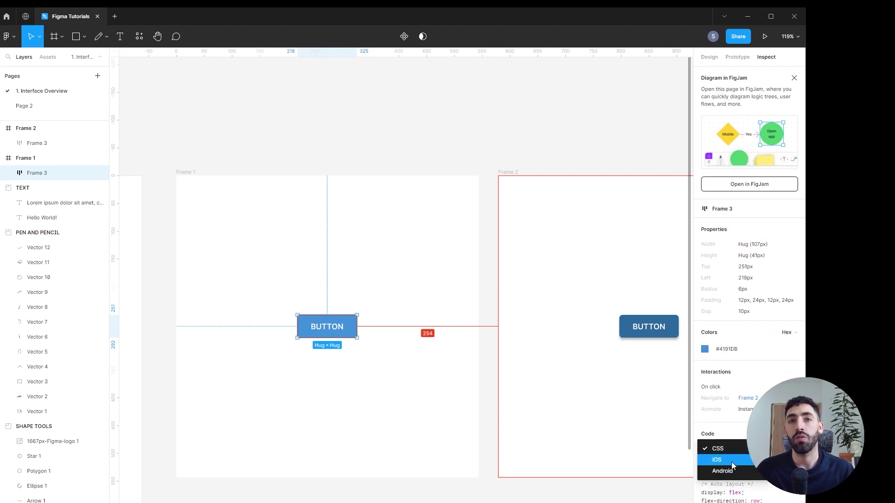
pyautogui.click(732, 462)
pyautogui.click(731, 448)
pyautogui.click(730, 437)
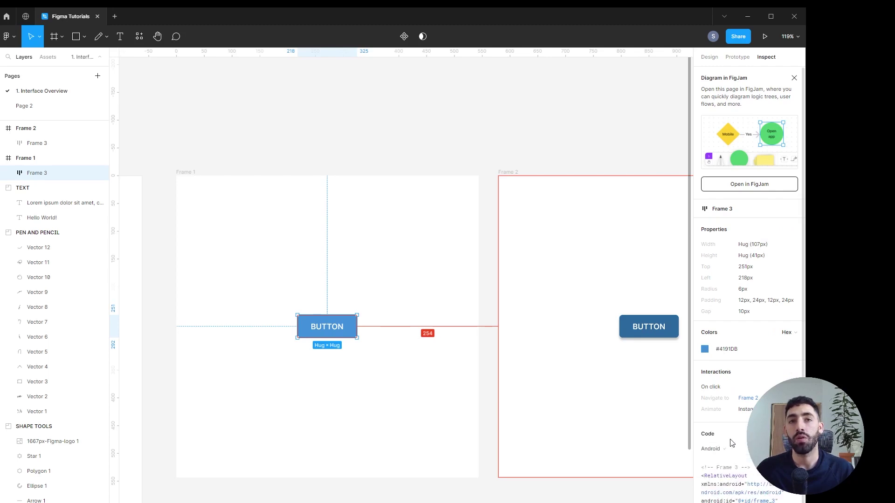